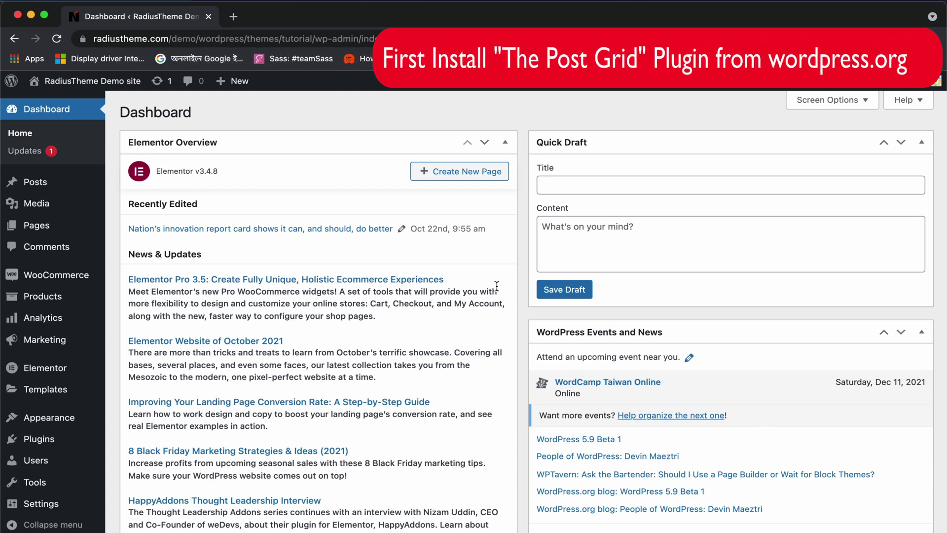
# From the dashboard, go to Plugins > Add New in the admin sidebar
pyautogui.scroll(2, 242, 243)
pyautogui.scroll(-3, 194, 323)
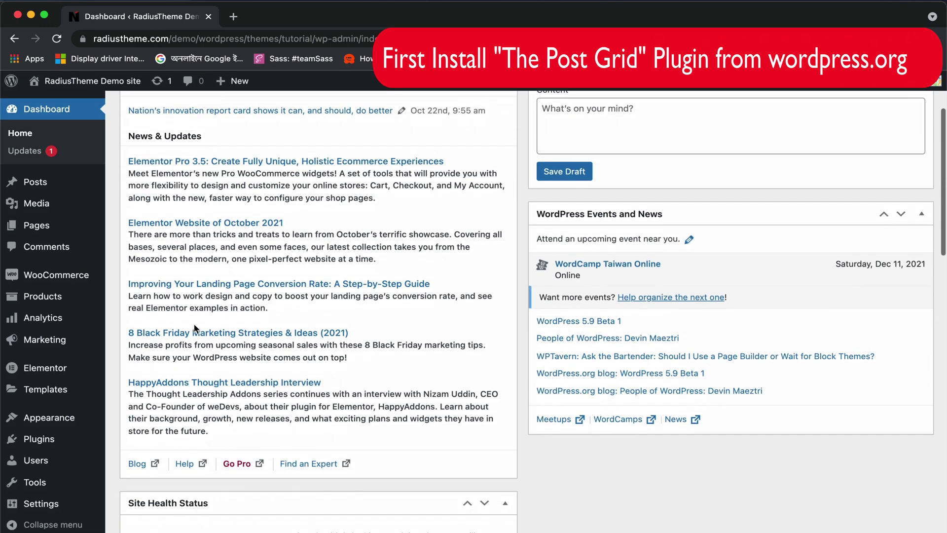
pyautogui.scroll(-2, 91, 343)
pyautogui.moveTo(100, 441)
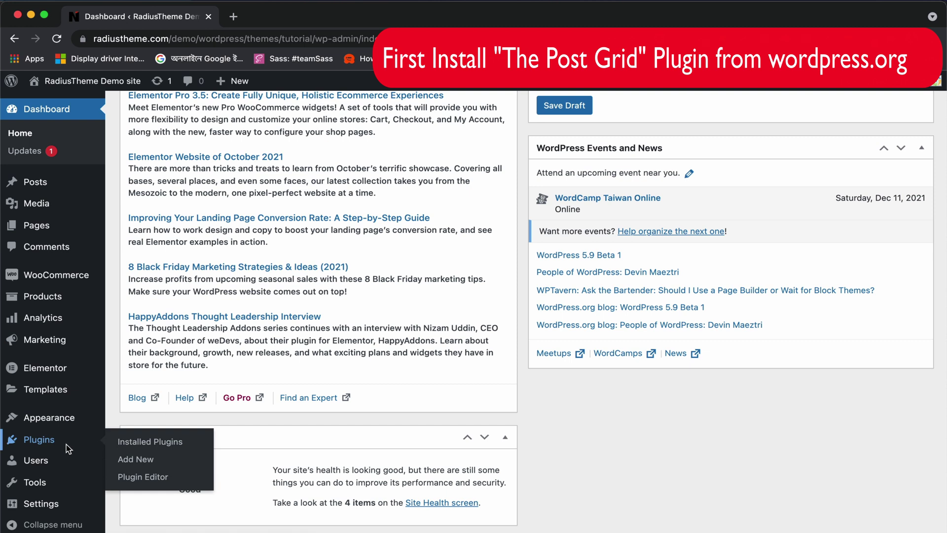
pyautogui.click(134, 457)
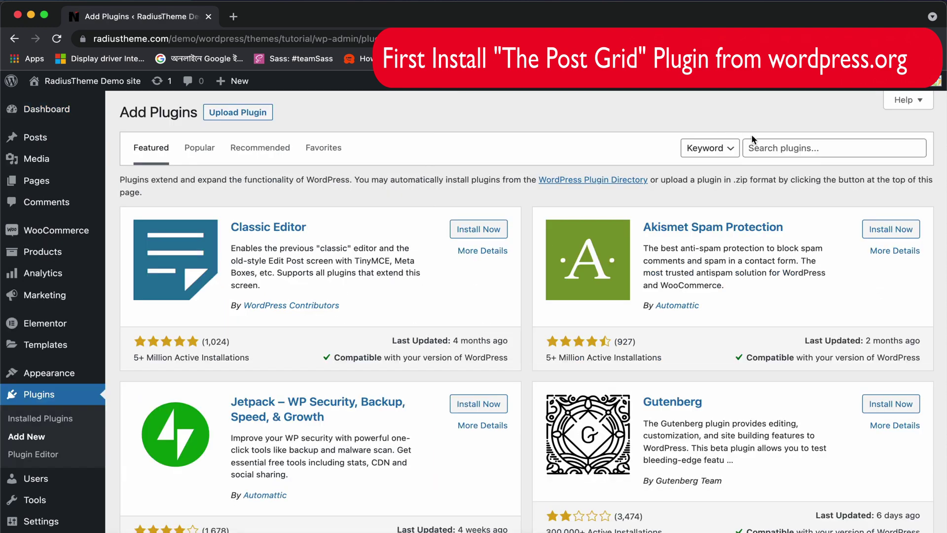
# Search for 'The Post Grid by RadiusTheme', then install and activate The Post Grid
pyautogui.click(765, 149)
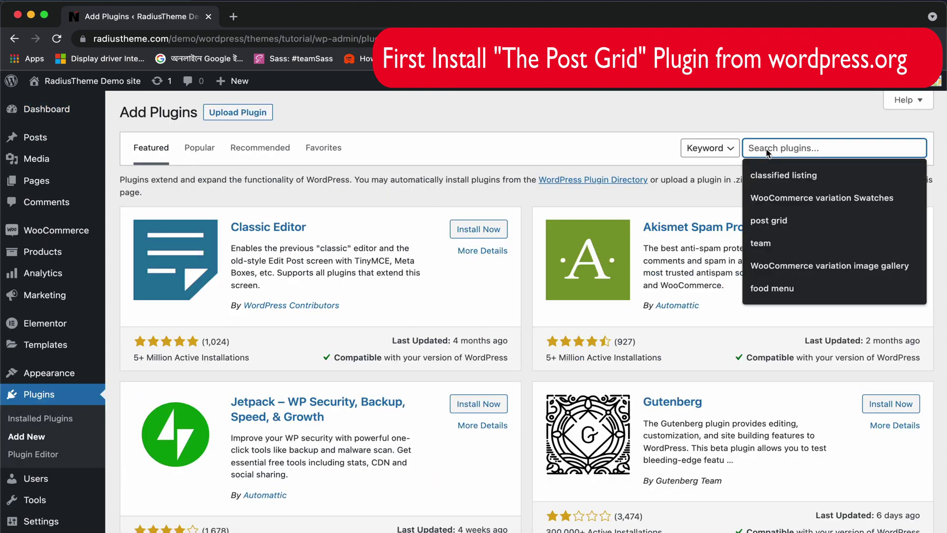
pyautogui.write('The Post ')
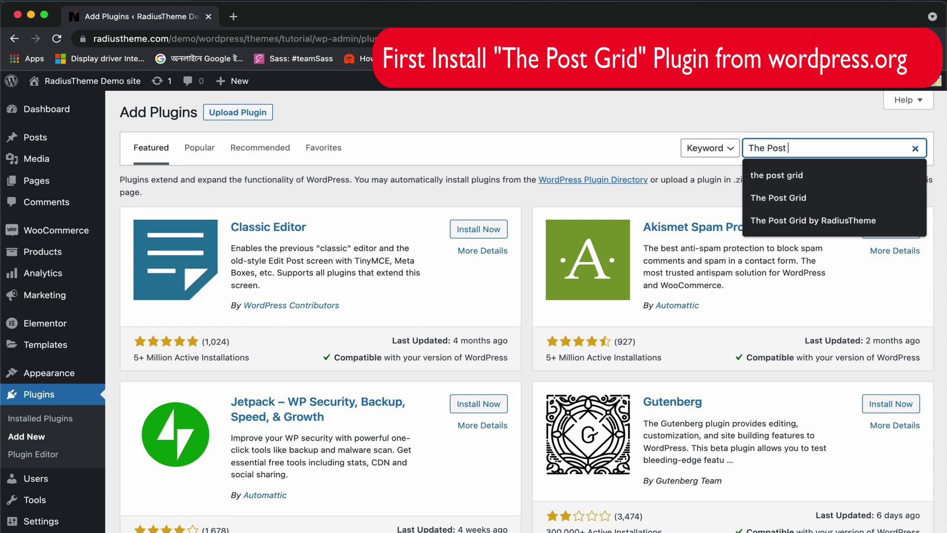
pyautogui.write('Grid by Ra')
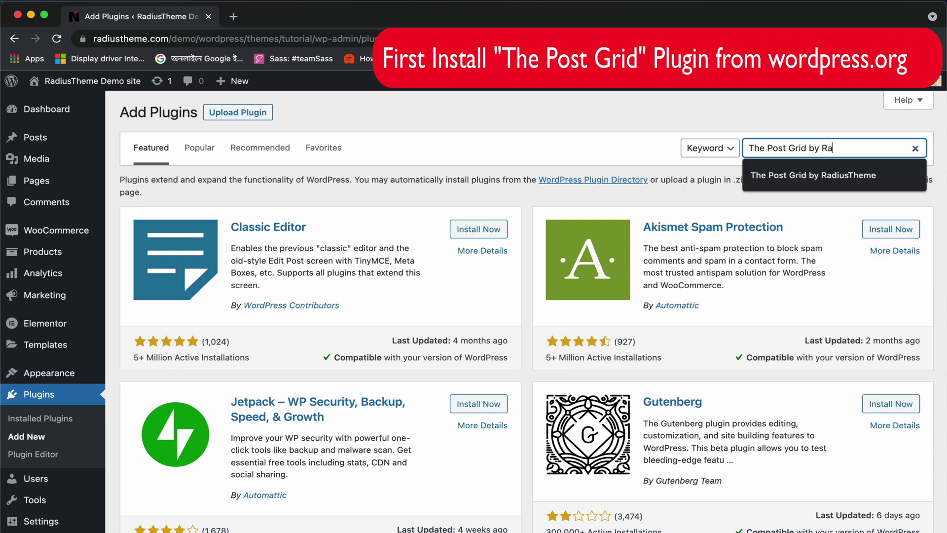
pyautogui.write('diusTheme')
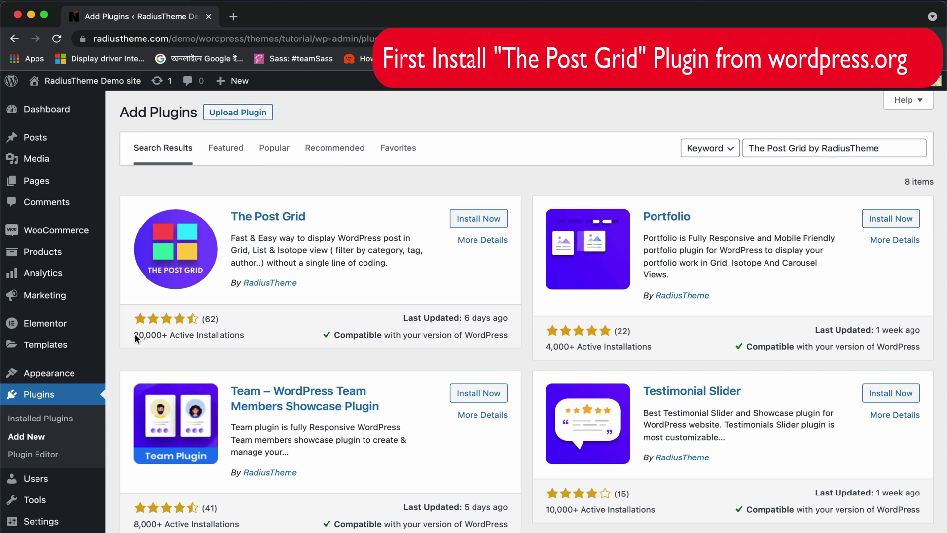
pyautogui.moveTo(135, 333); pyautogui.dragTo(247, 330)
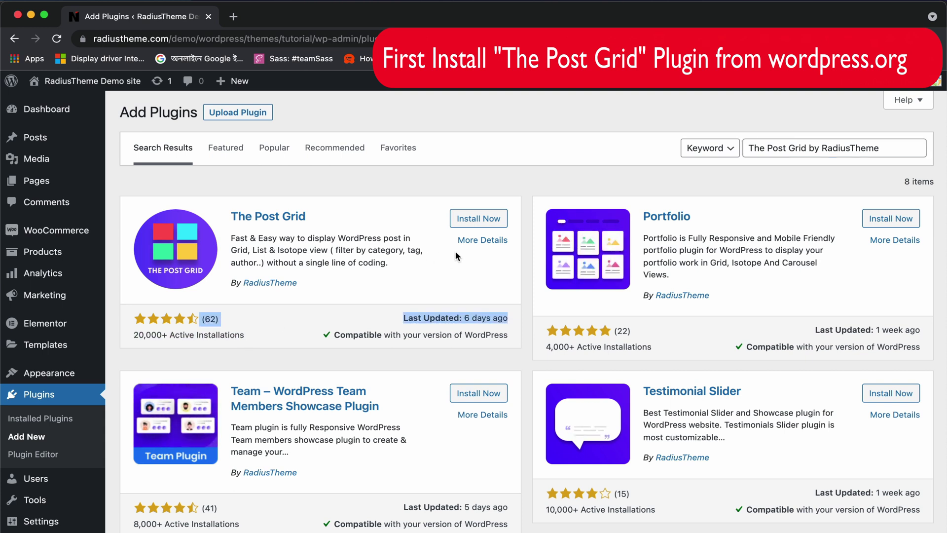
pyautogui.click(465, 221)
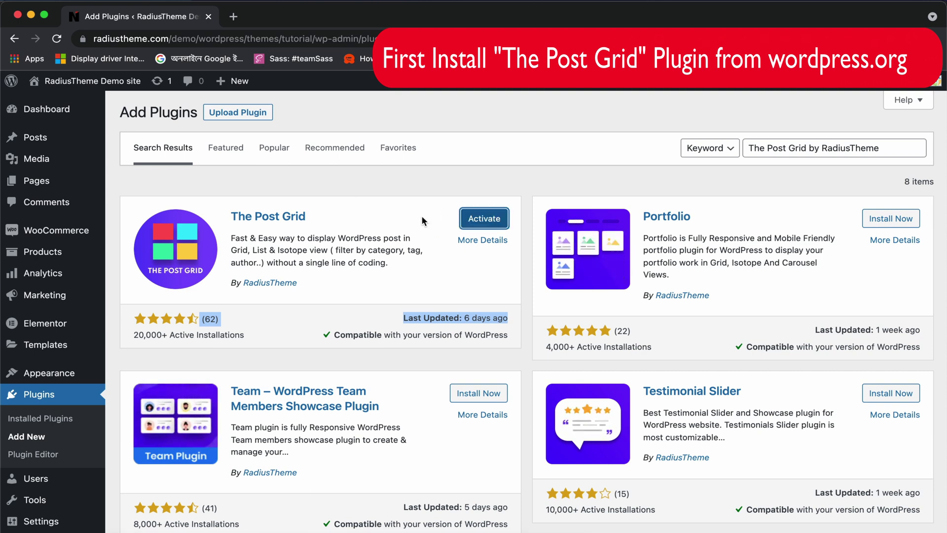
pyautogui.click(488, 218)
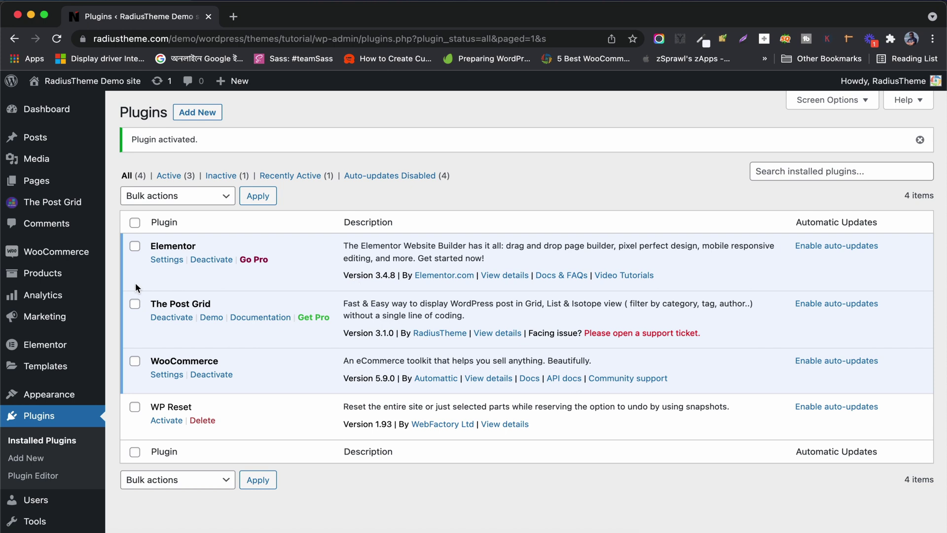
pyautogui.moveTo(28, 210)
# Open The Post Grid Settings and view the Social Share and Custom Script tabs
pyautogui.moveTo(65, 197)
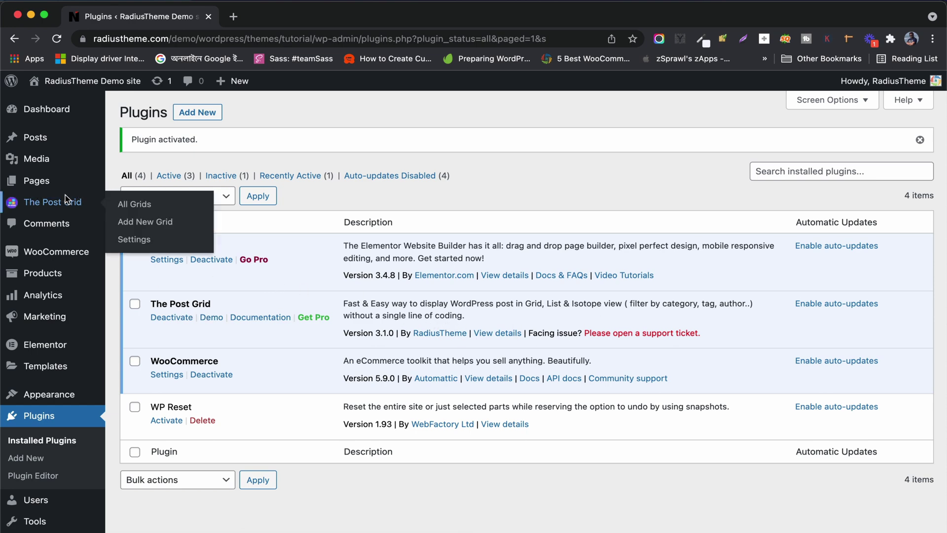
pyautogui.click(138, 240)
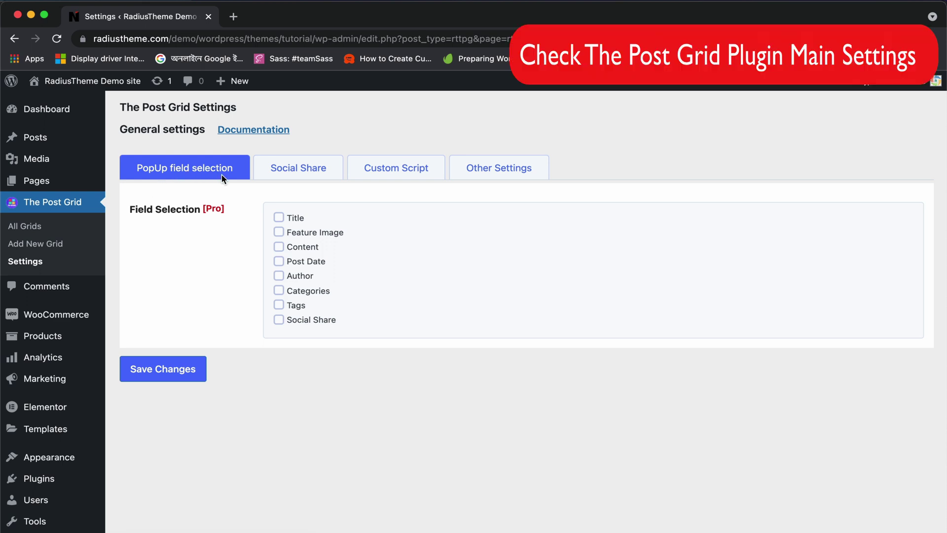
pyautogui.click(296, 170)
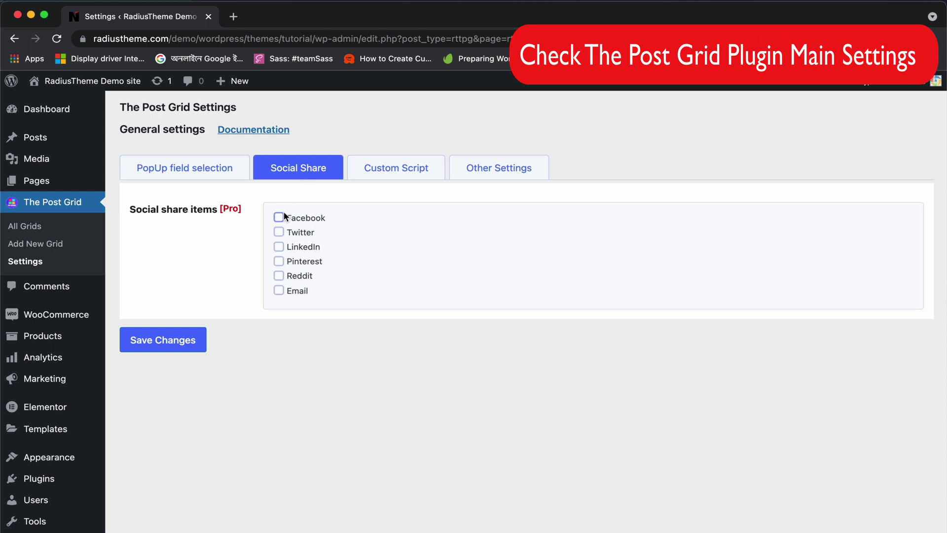
pyautogui.click(413, 171)
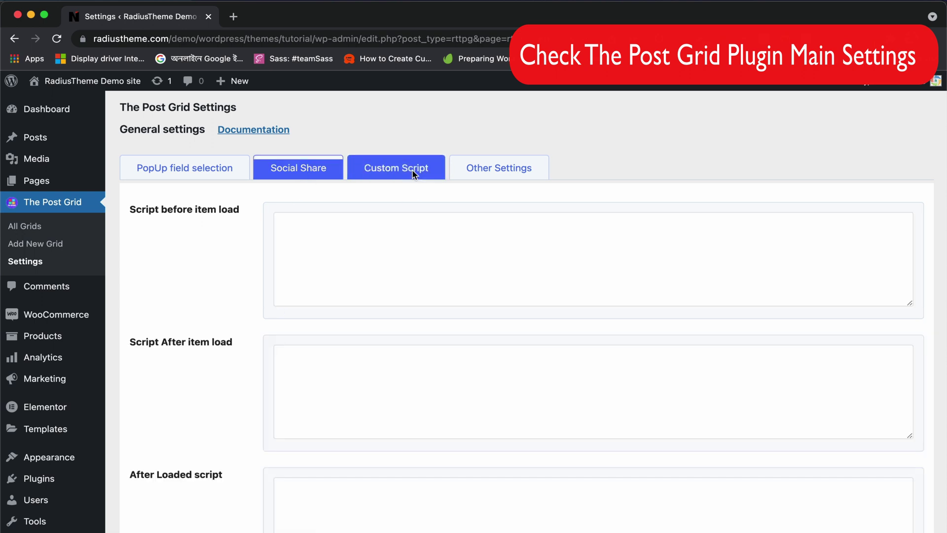
pyautogui.scroll(-3, 369, 278)
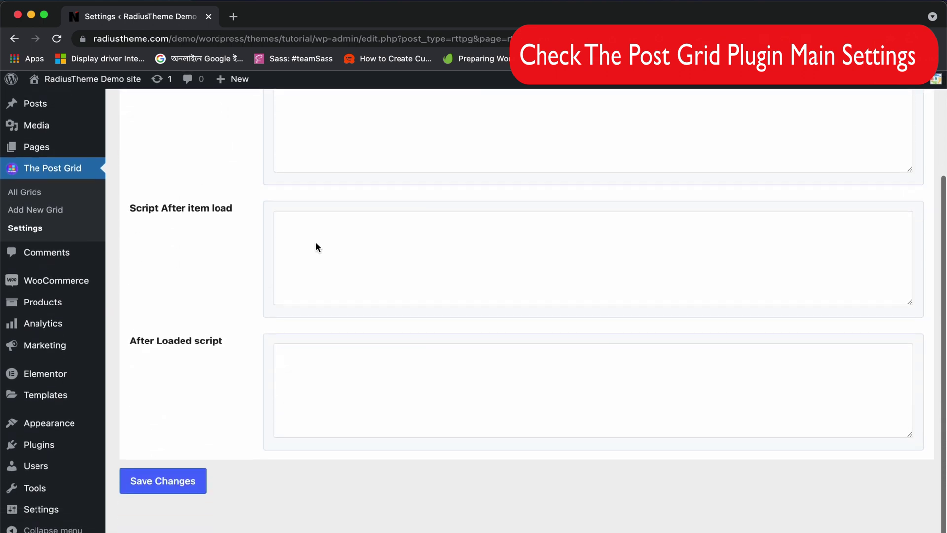
pyautogui.scroll(3, 271, 186)
pyautogui.scroll(-1, 247, 217)
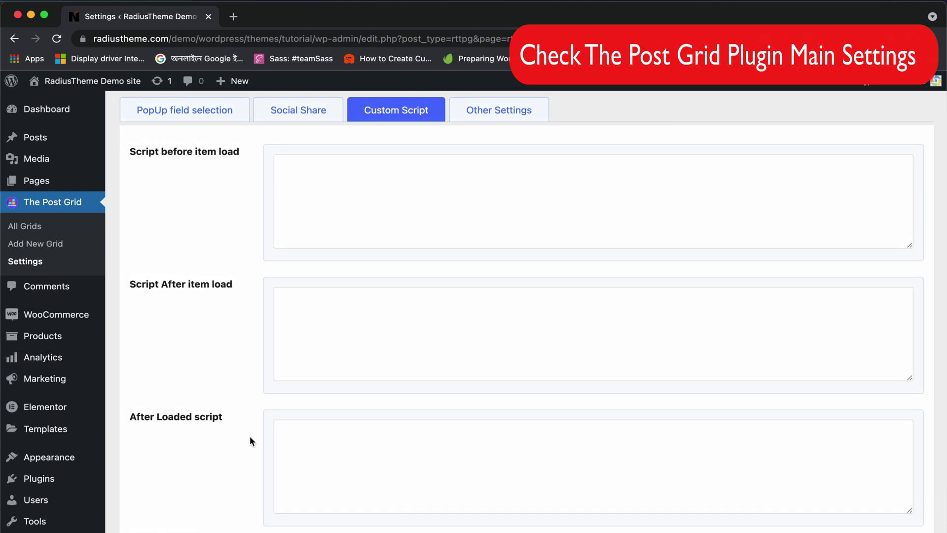
pyautogui.scroll(1, 249, 436)
pyautogui.scroll(-2, 247, 262)
pyautogui.scroll(2, 246, 262)
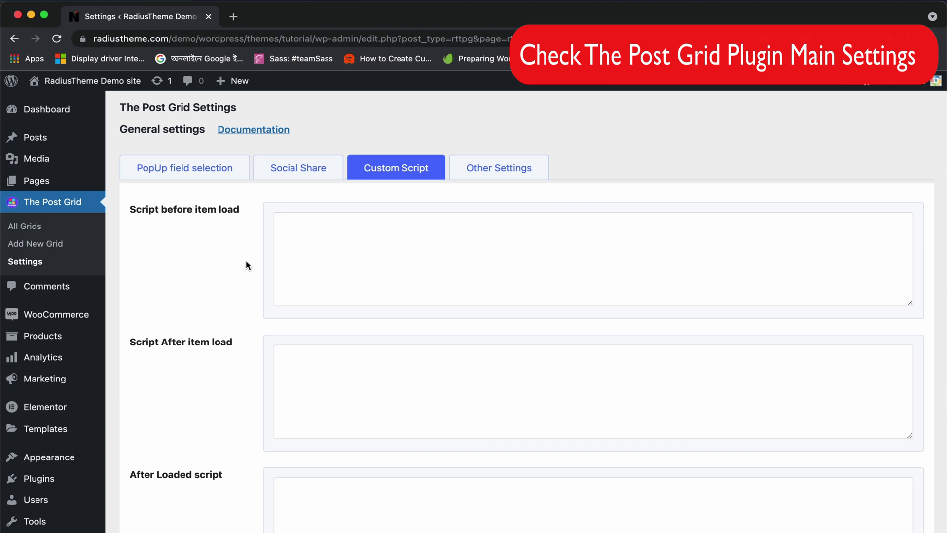
# Review the Other Settings tab, leaving both script toggles off
pyautogui.click(475, 160)
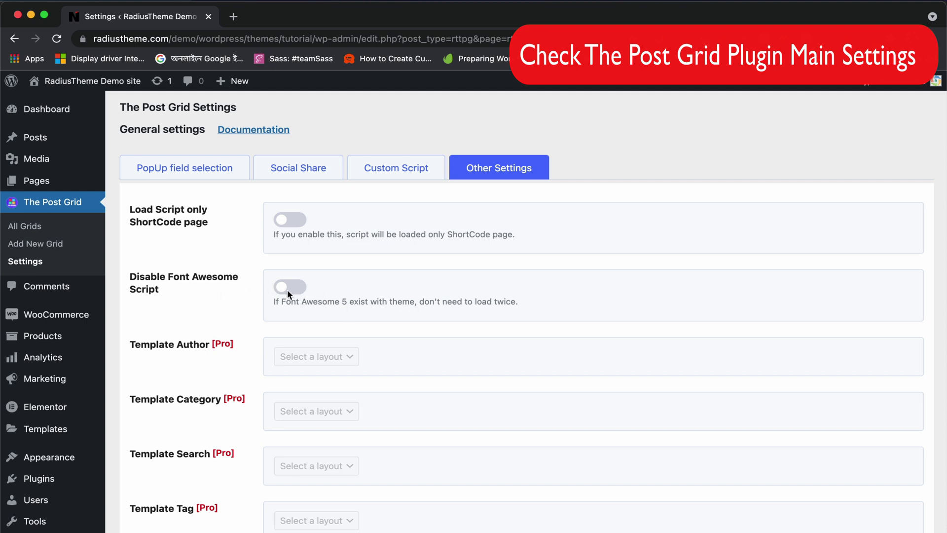
pyautogui.scroll(-5, 232, 310)
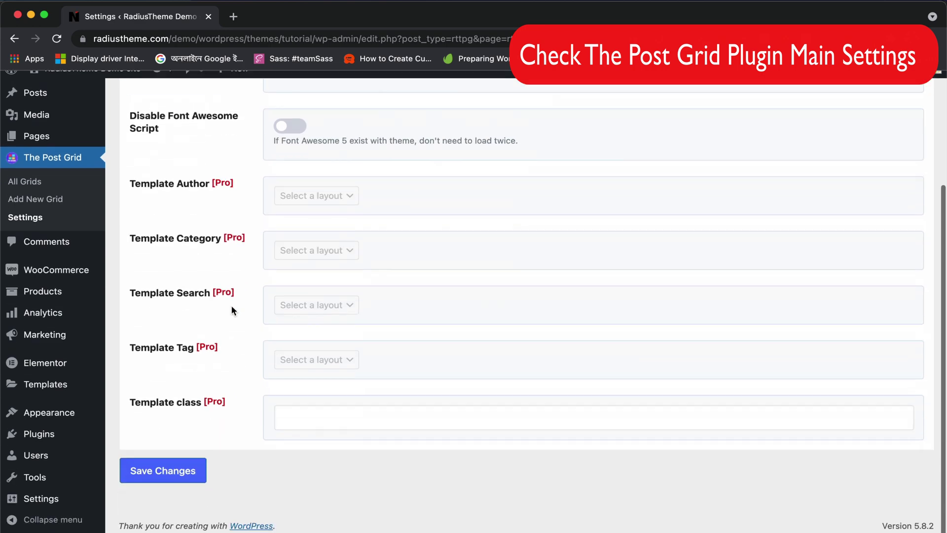
pyautogui.scroll(5, 232, 309)
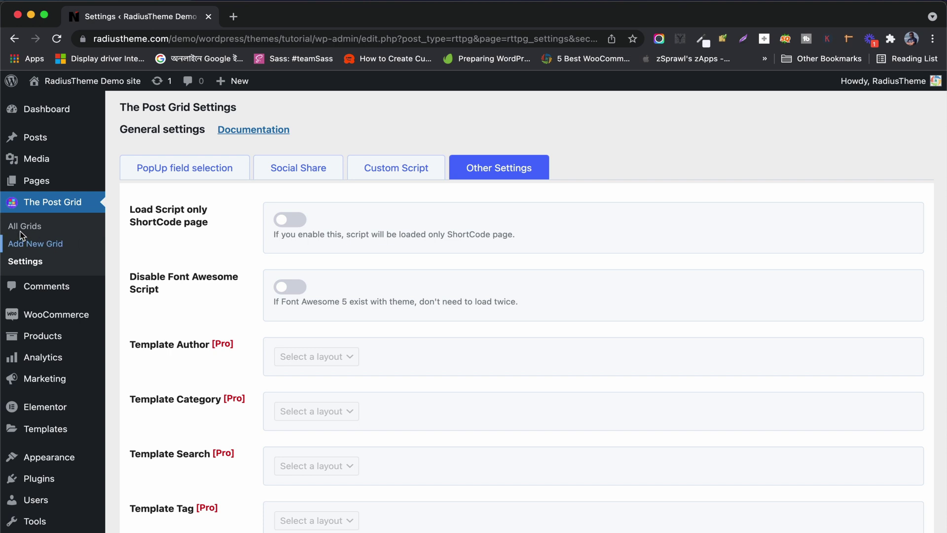
# Add a new post grid titled 'Latest Post' and look through its Query Build options
pyautogui.click(39, 247)
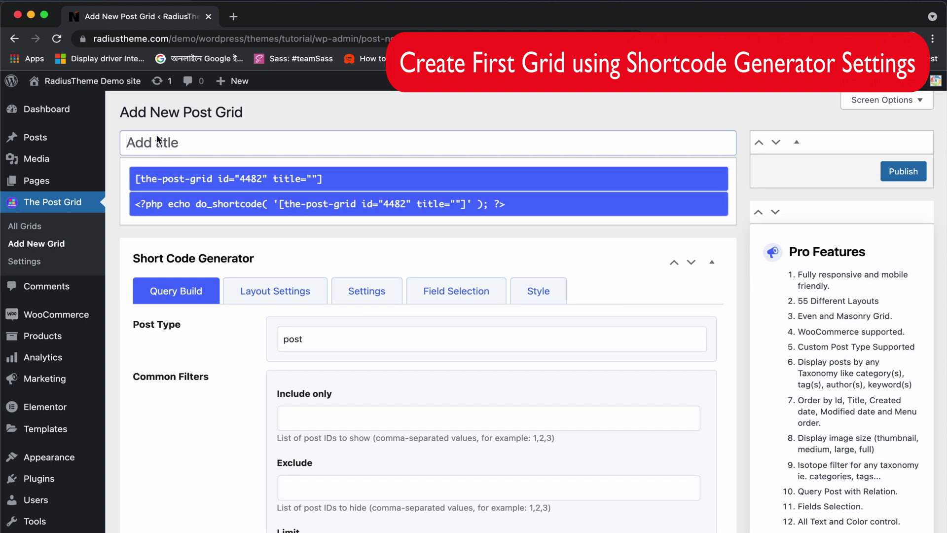
pyautogui.write('Latest Post')
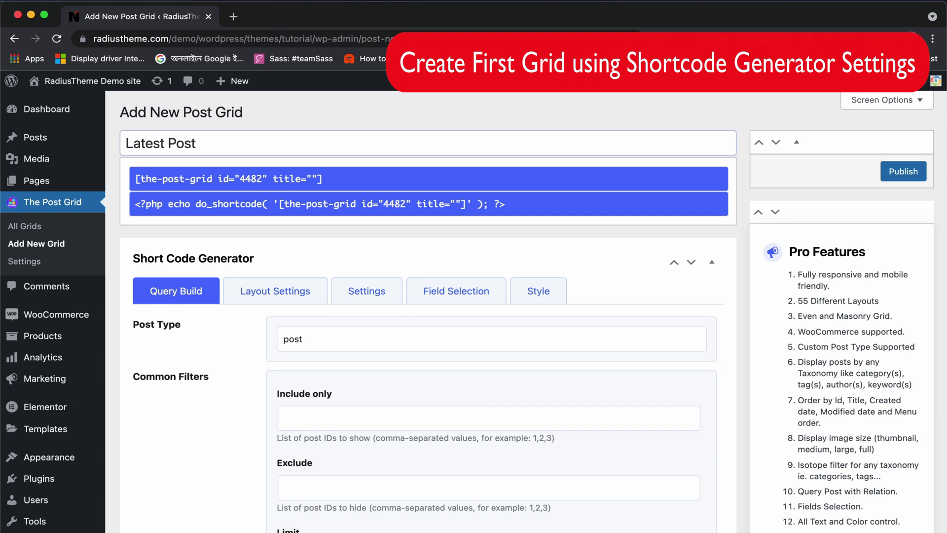
pyautogui.click(268, 290)
pyautogui.scroll(-2, 226, 337)
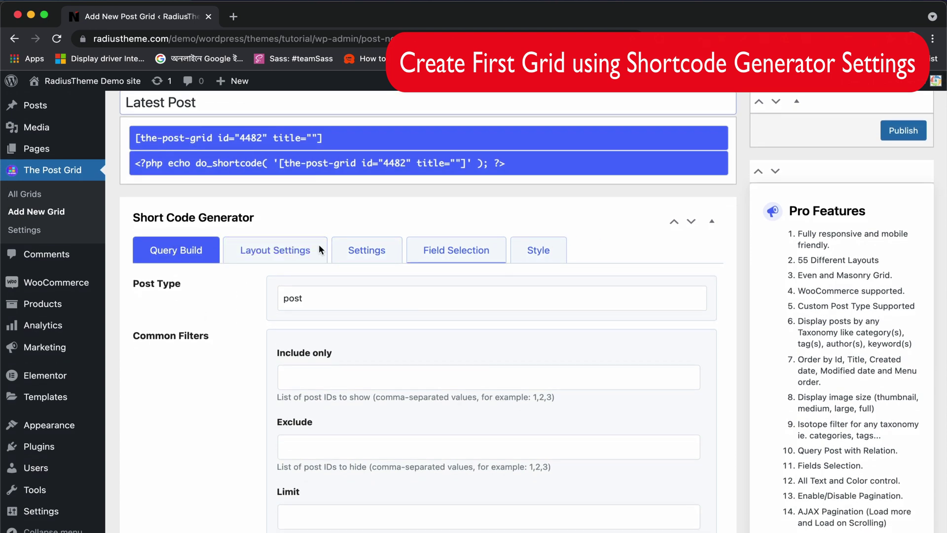
pyautogui.scroll(-5, 210, 321)
pyautogui.scroll(-5, 208, 319)
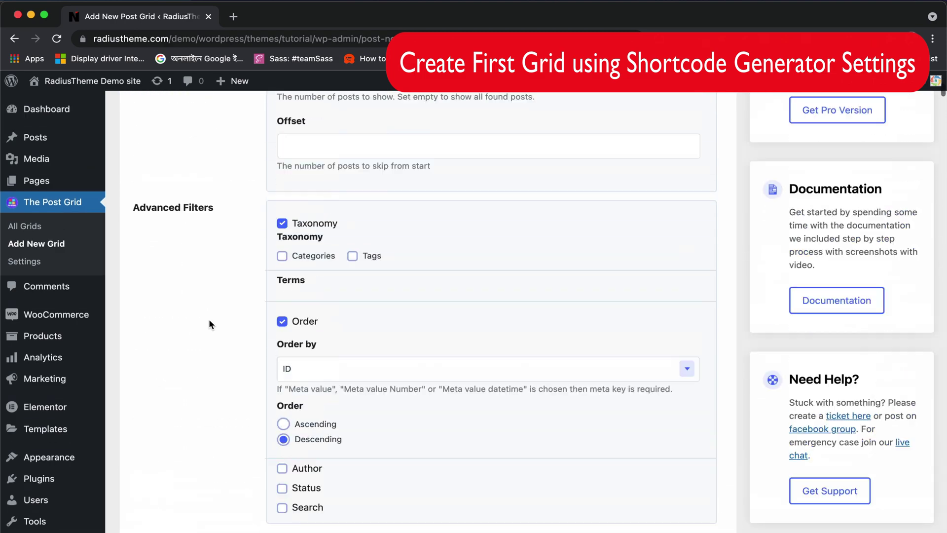
pyautogui.scroll(9, 209, 318)
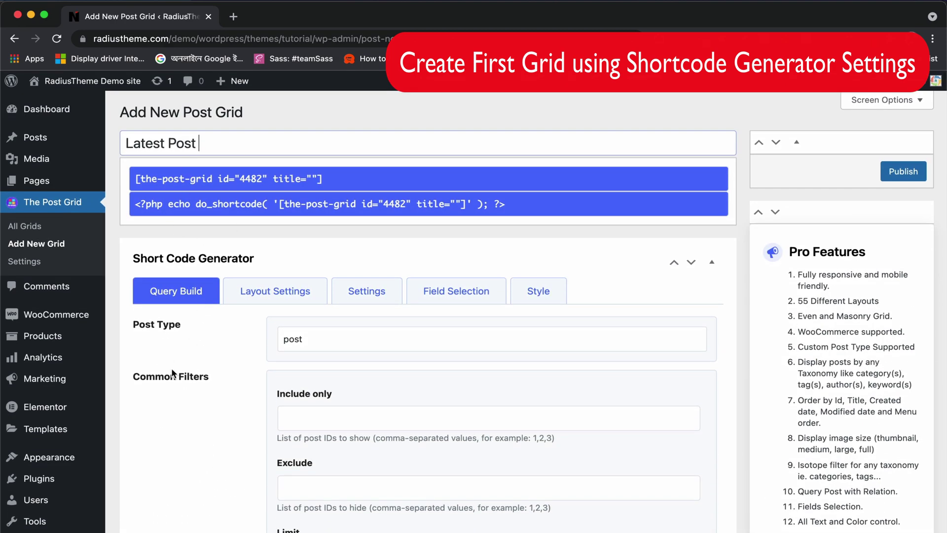
pyautogui.scroll(-3, 171, 369)
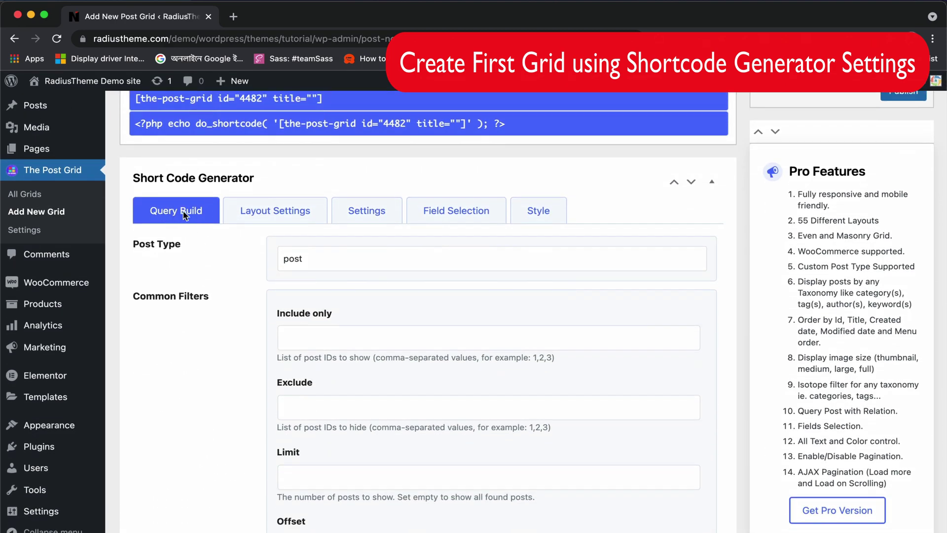
# Keep 'post' as the grid's post type and leave Include only empty
pyautogui.click(317, 258)
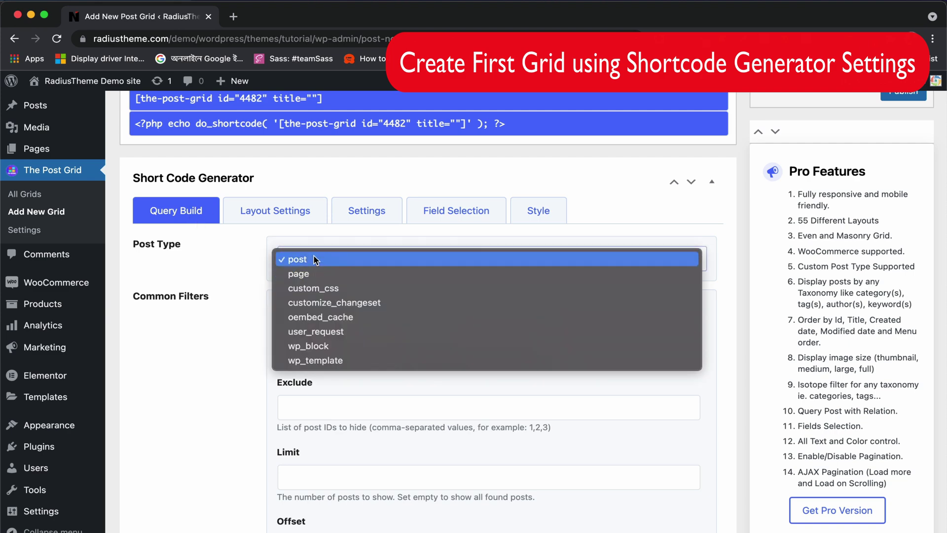
pyautogui.click(315, 260)
pyautogui.scroll(-4, 212, 328)
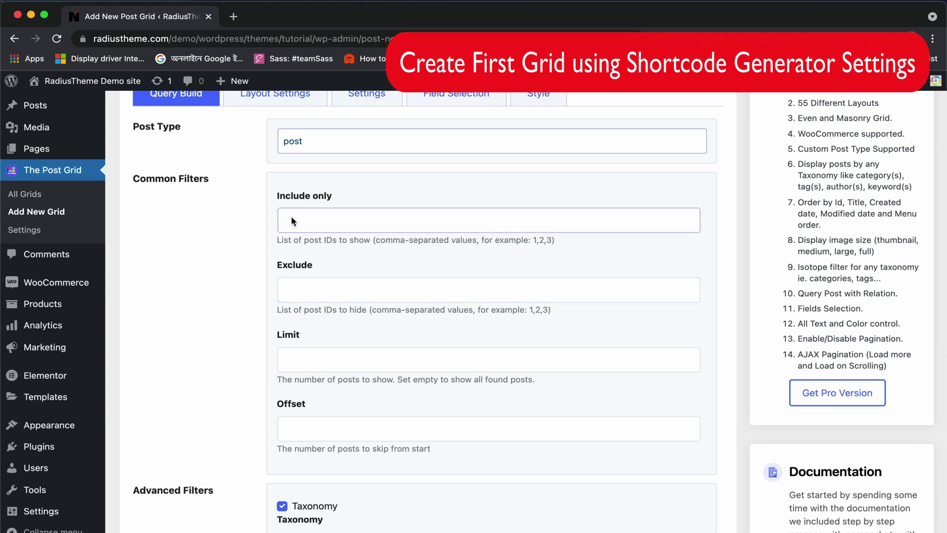
pyautogui.click(292, 220)
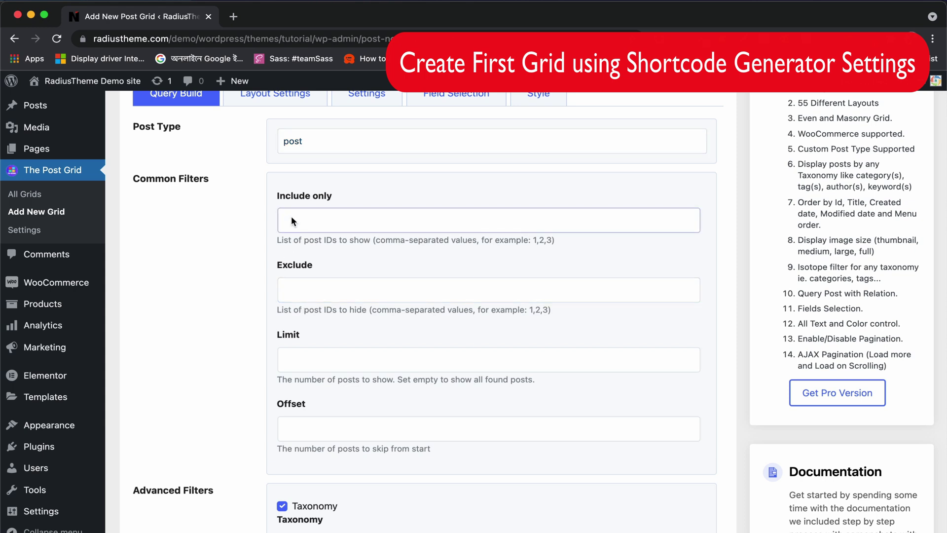
pyautogui.write('1,1,')
pyautogui.press('BackSpace')
# Set the query limit to 12 posts and the offset to -4
pyautogui.scroll(-3, 346, 296)
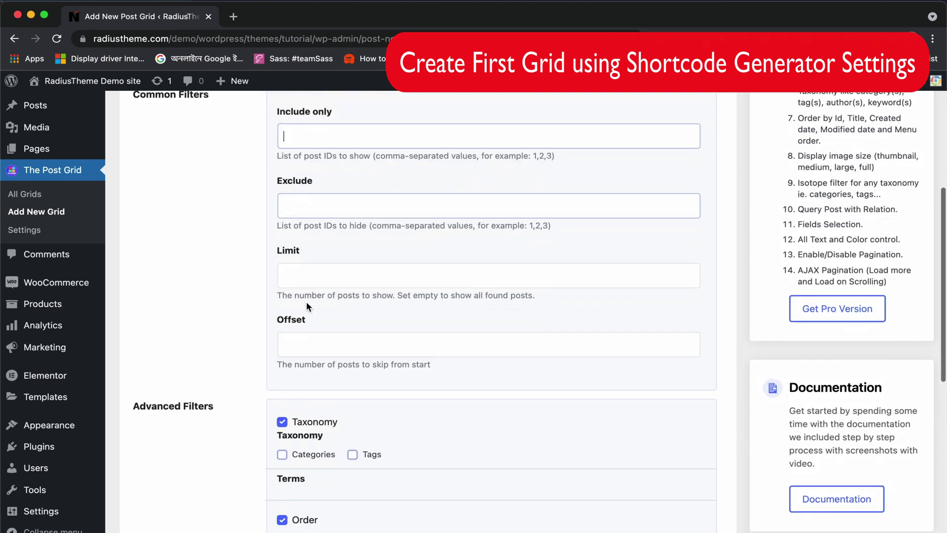
pyautogui.click(300, 275)
pyautogui.write('12')
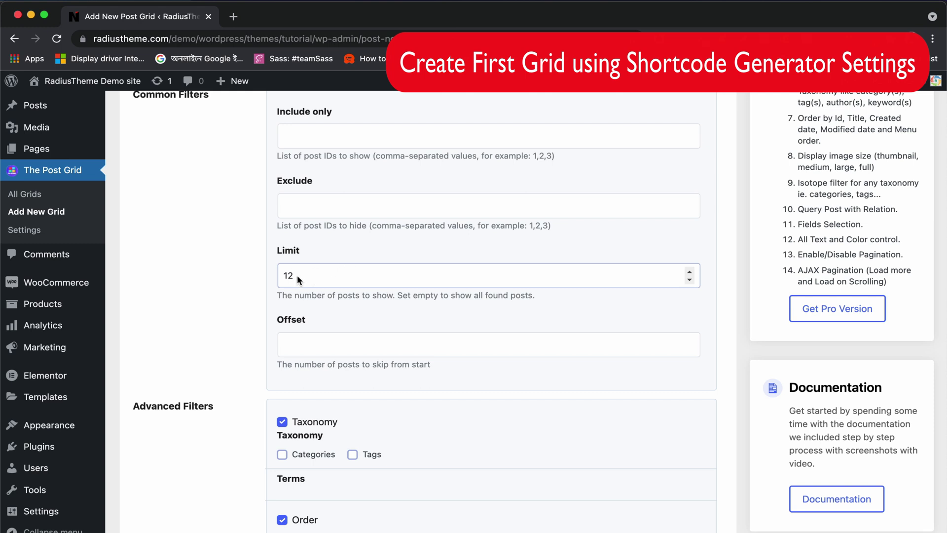
pyautogui.click(318, 343)
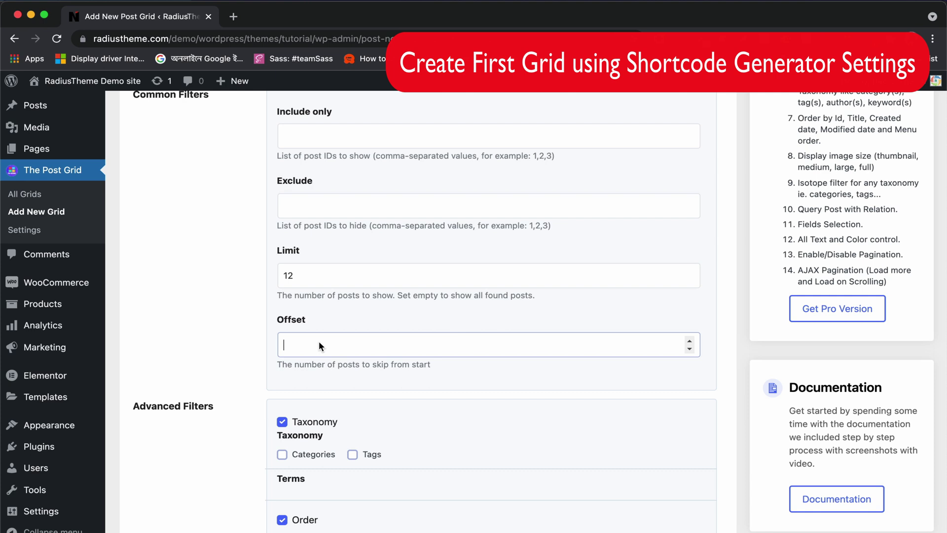
pyautogui.write('2')
pyautogui.press('BackSpace')
pyautogui.write('-4')
pyautogui.scroll(-3, 196, 285)
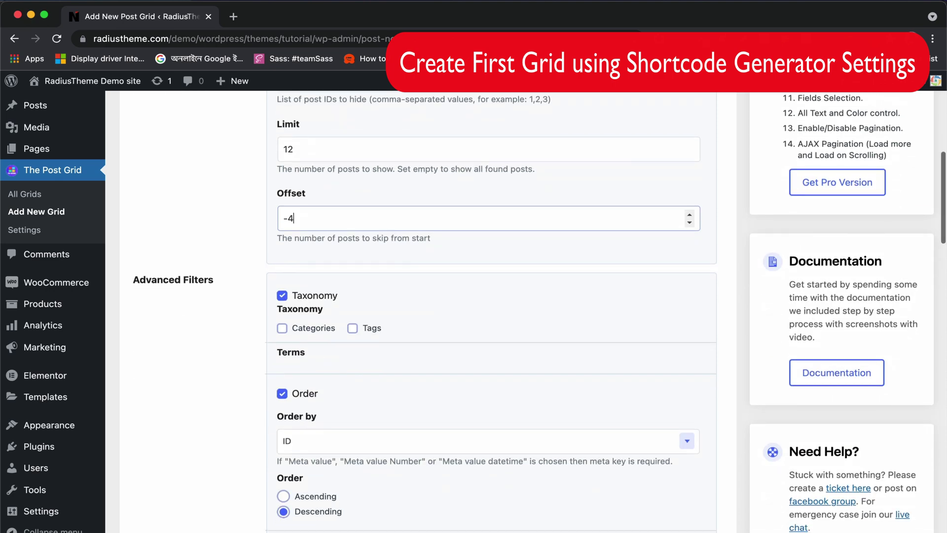
# Filter the grid to the Action, Computers, Food and Electronics categories
pyautogui.scroll(-3, 204, 279)
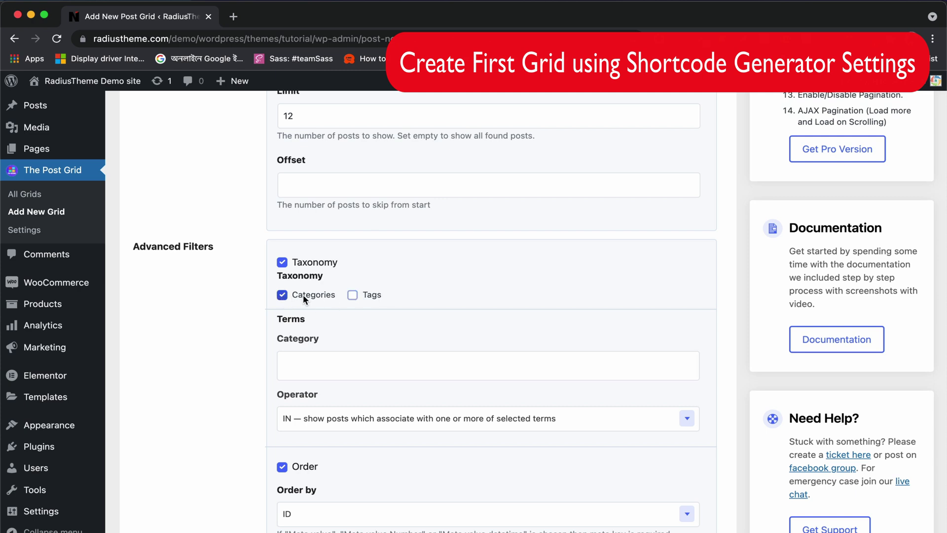
pyautogui.scroll(-2, 303, 294)
pyautogui.click(309, 306)
pyautogui.click(311, 321)
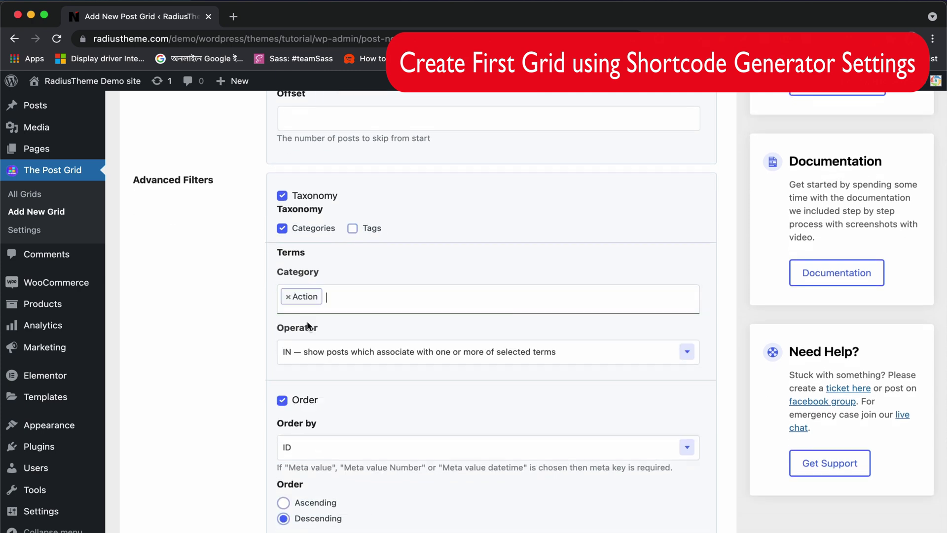
pyautogui.click(347, 304)
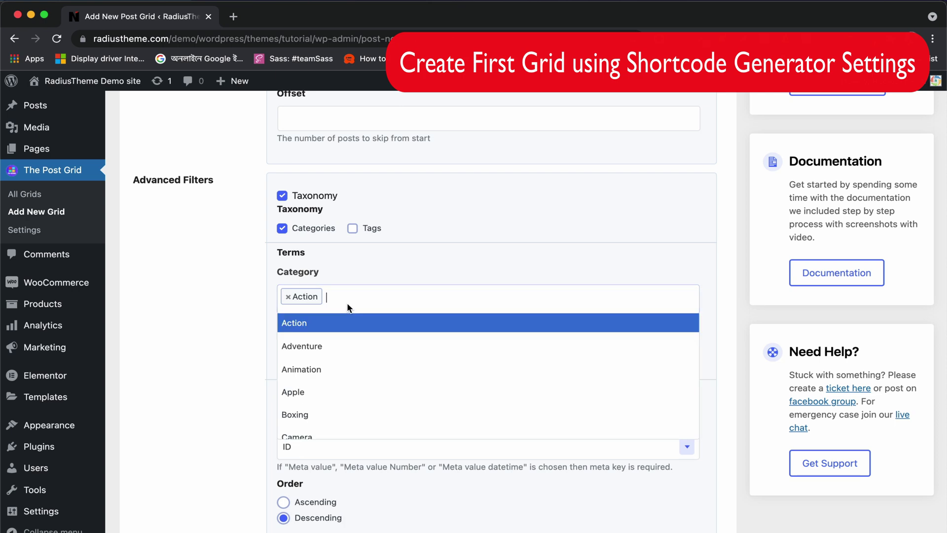
pyautogui.scroll(-2, 316, 418)
pyautogui.click(316, 418)
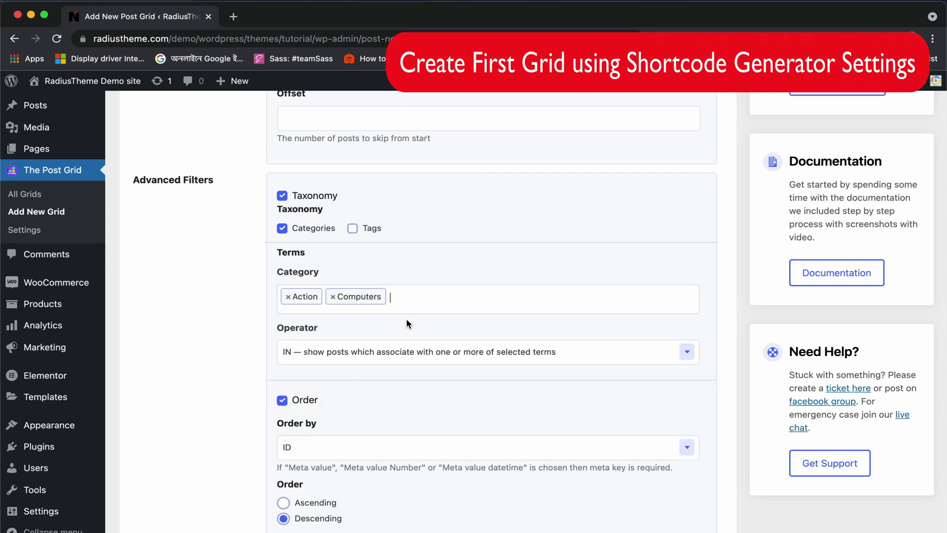
pyautogui.click(427, 302)
pyautogui.scroll(-2, 390, 393)
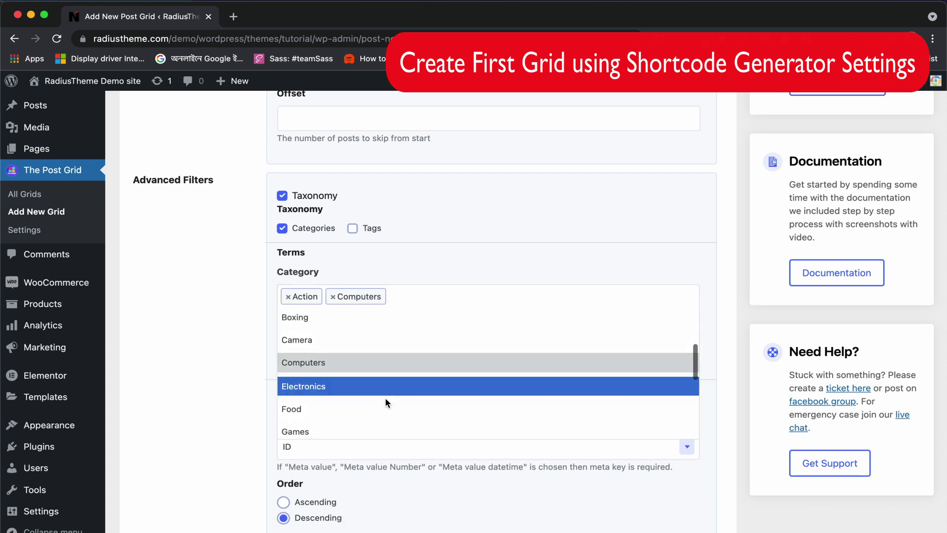
pyautogui.click(380, 409)
pyautogui.click(476, 295)
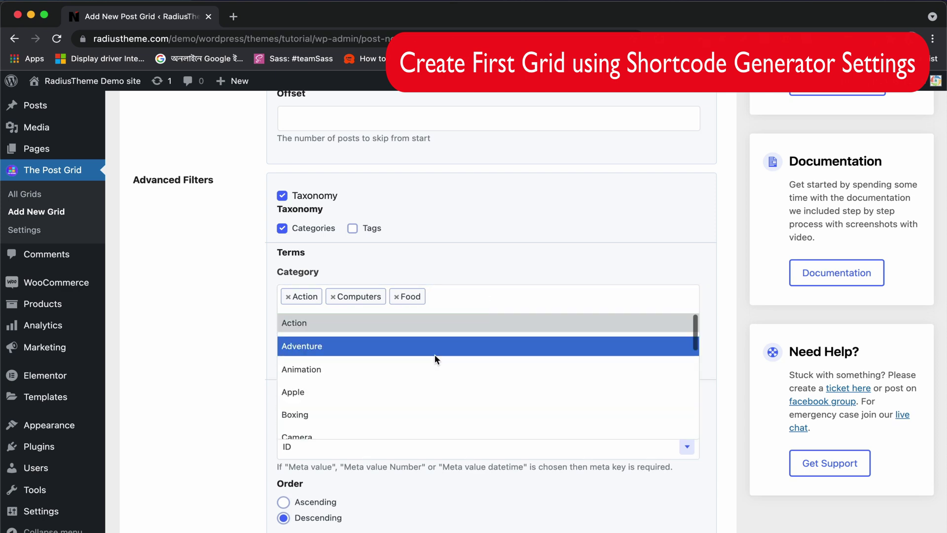
pyautogui.scroll(-3, 435, 358)
pyautogui.click(395, 394)
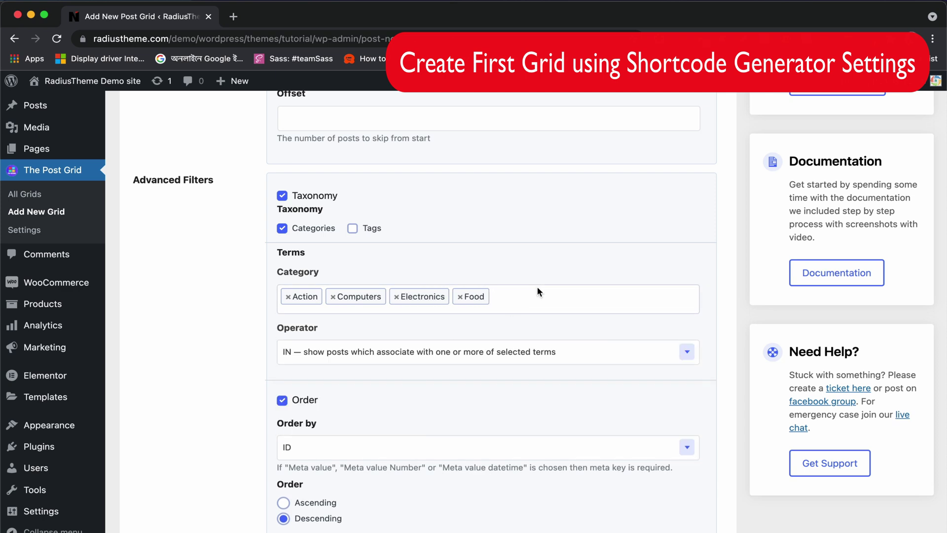
# Order the grid's posts by Created date
pyautogui.scroll(-1, 537, 286)
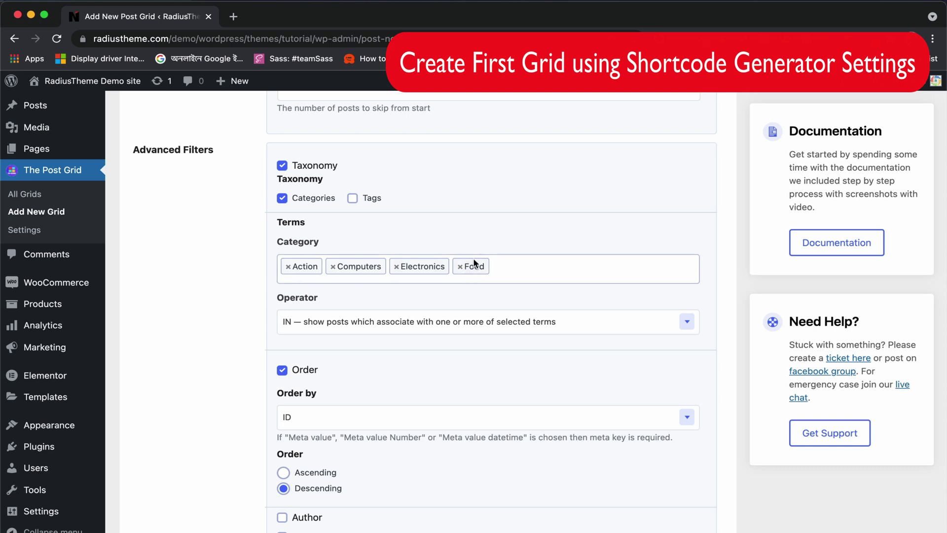
pyautogui.scroll(-2, 464, 268)
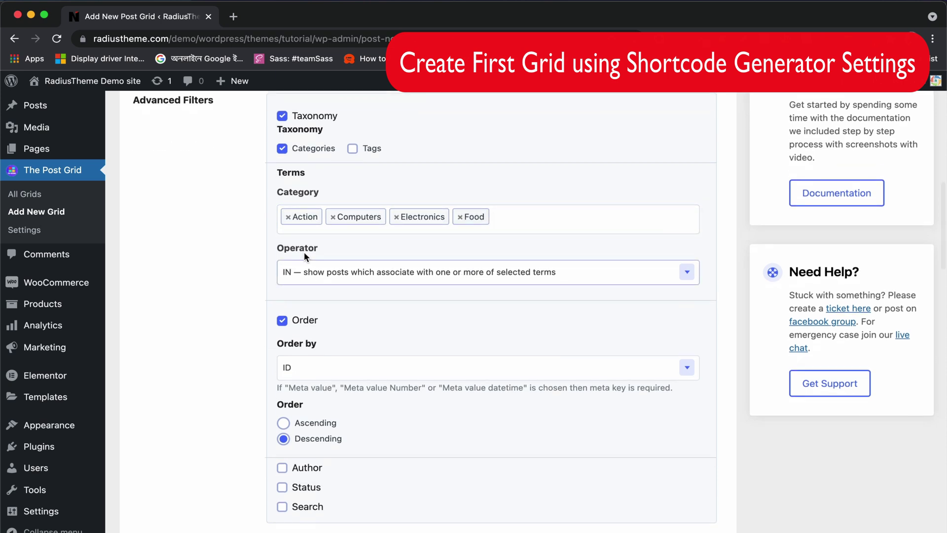
pyautogui.scroll(-3, 357, 283)
pyautogui.click(314, 296)
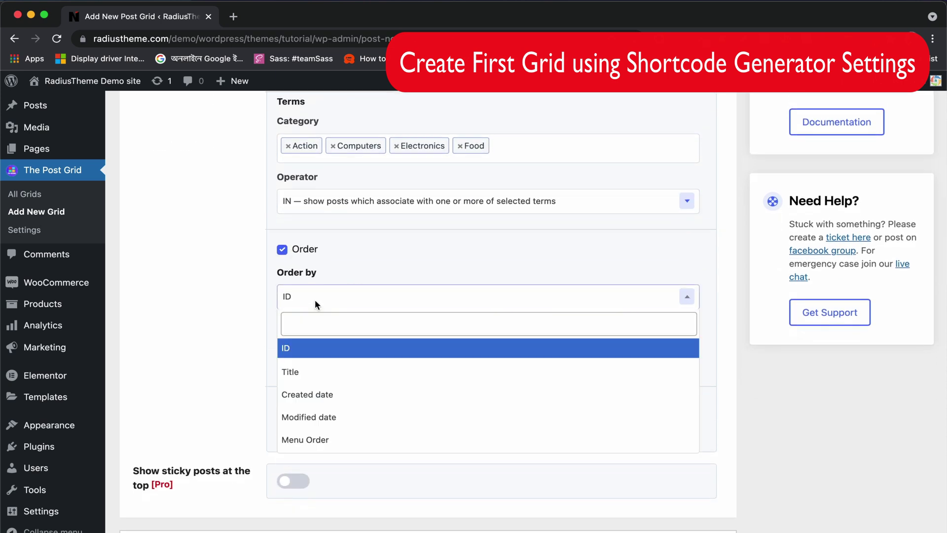
pyautogui.click(307, 393)
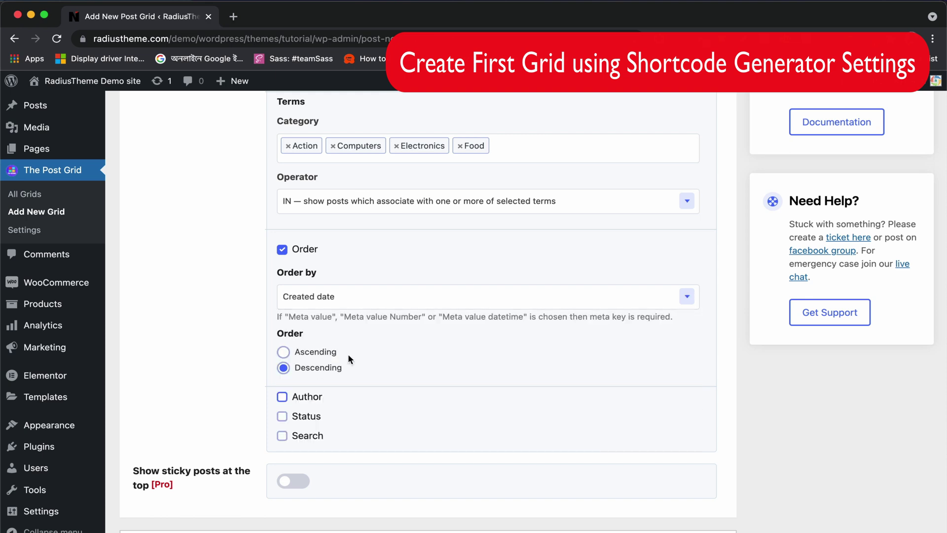
# Try the Author, Status and Keyword filters, then switch all three back off
pyautogui.scroll(-1, 292, 374)
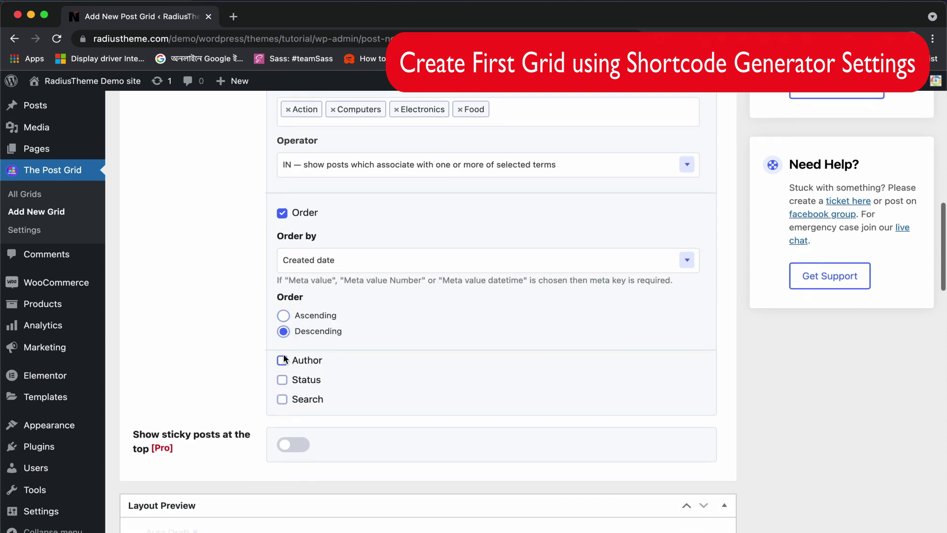
pyautogui.click(282, 362)
pyautogui.click(283, 361)
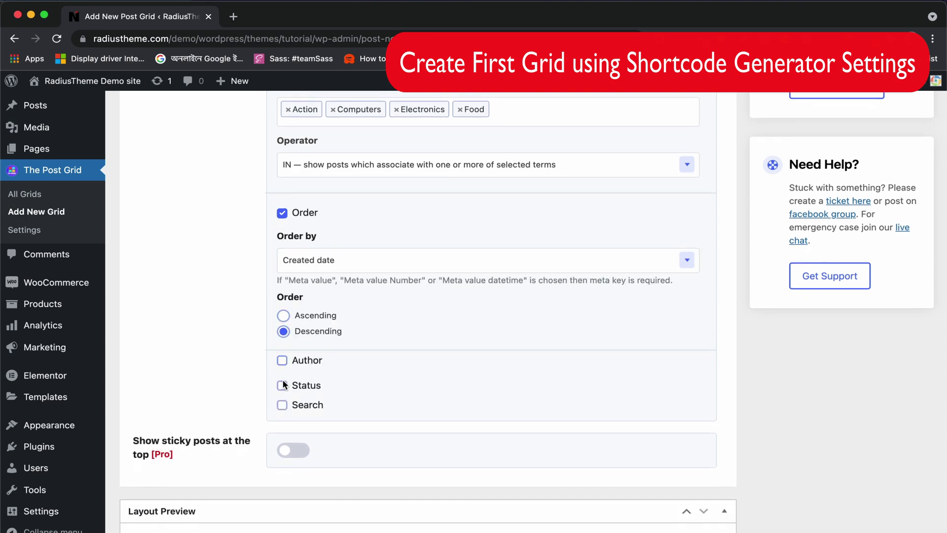
pyautogui.click(282, 380)
pyautogui.click(283, 380)
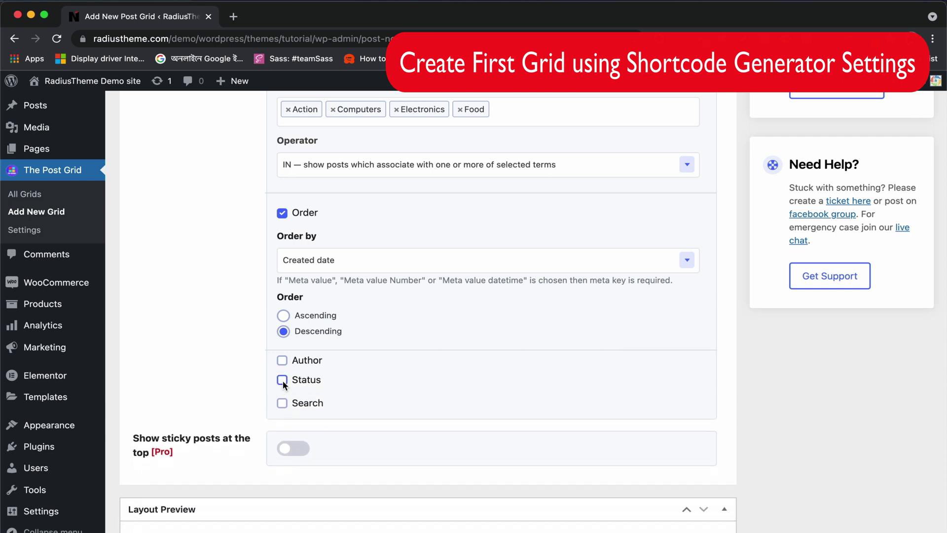
pyautogui.click(282, 399)
pyautogui.click(282, 399)
pyautogui.scroll(15, 292, 445)
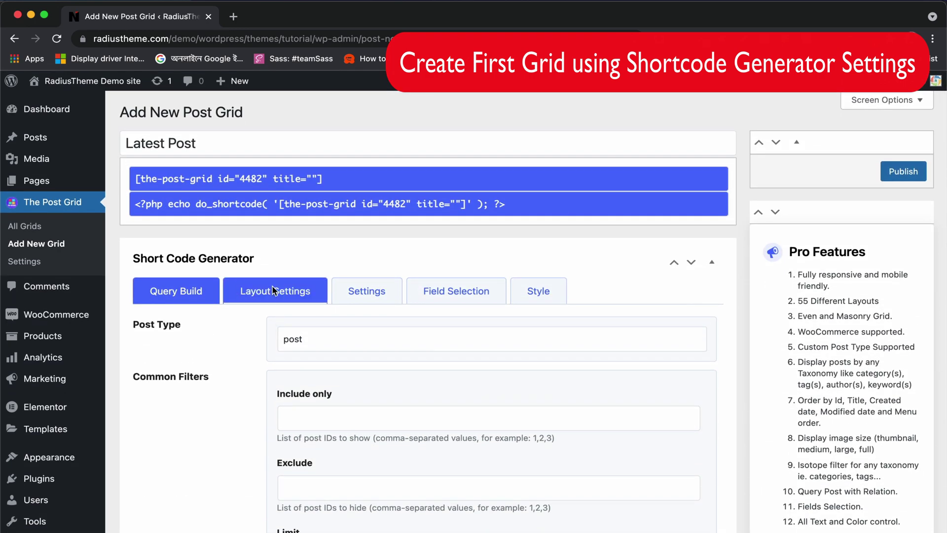
# In Layout Settings, choose the Grid layout type with Grid Layout 1
pyautogui.click(273, 291)
pyautogui.scroll(-2, 273, 291)
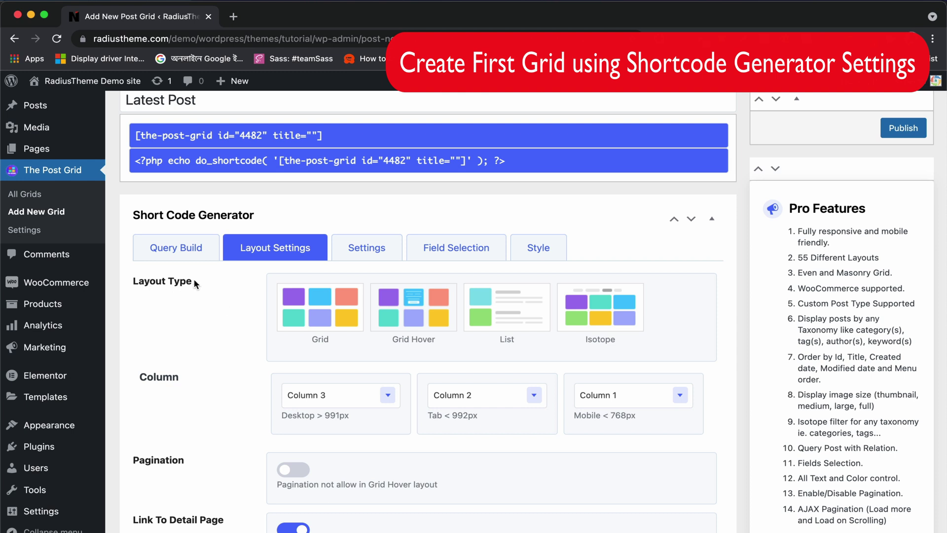
pyautogui.moveTo(196, 280); pyautogui.dragTo(131, 280)
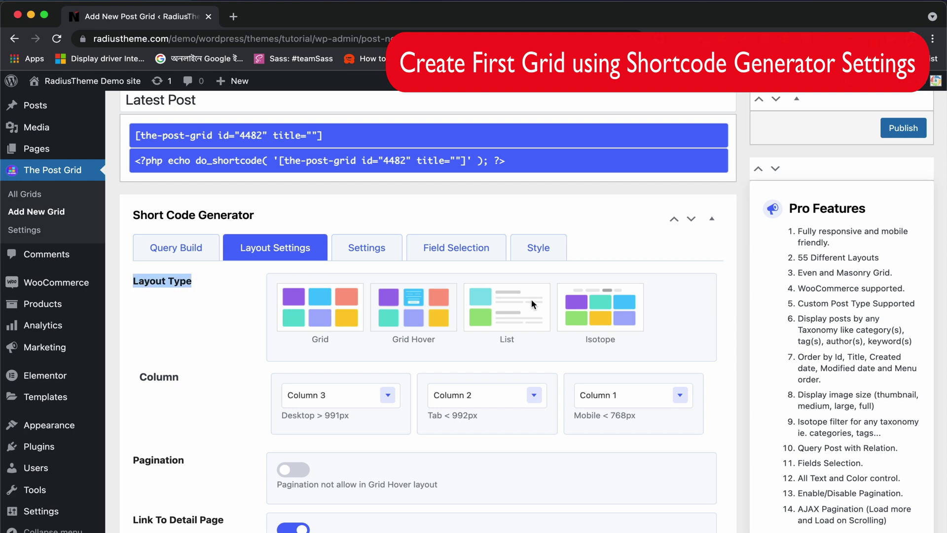
pyautogui.click(329, 302)
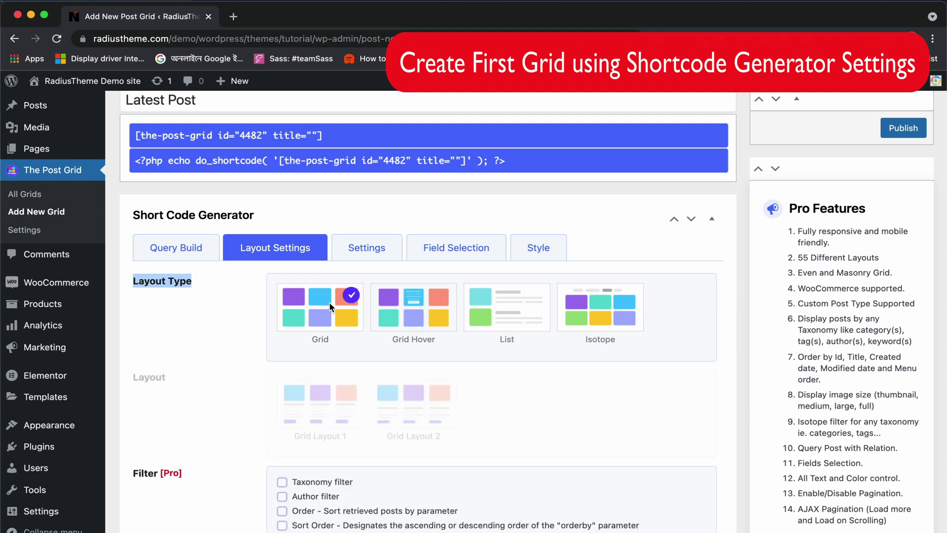
pyautogui.scroll(-2, 238, 330)
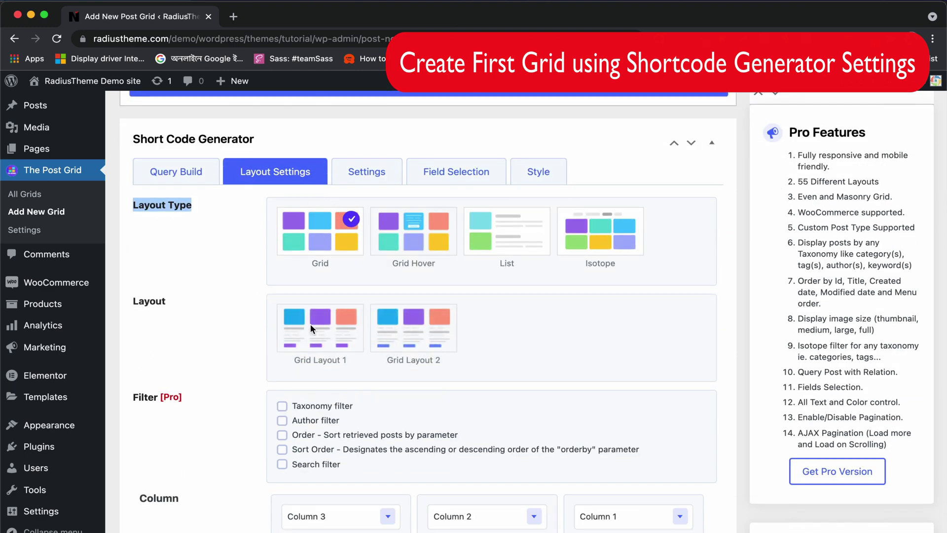
pyautogui.click(339, 334)
# Keep the desktop column count at 3 after briefly trying 2
pyautogui.scroll(-3, 338, 333)
pyautogui.scroll(-2, 245, 315)
pyautogui.scroll(-1, 244, 315)
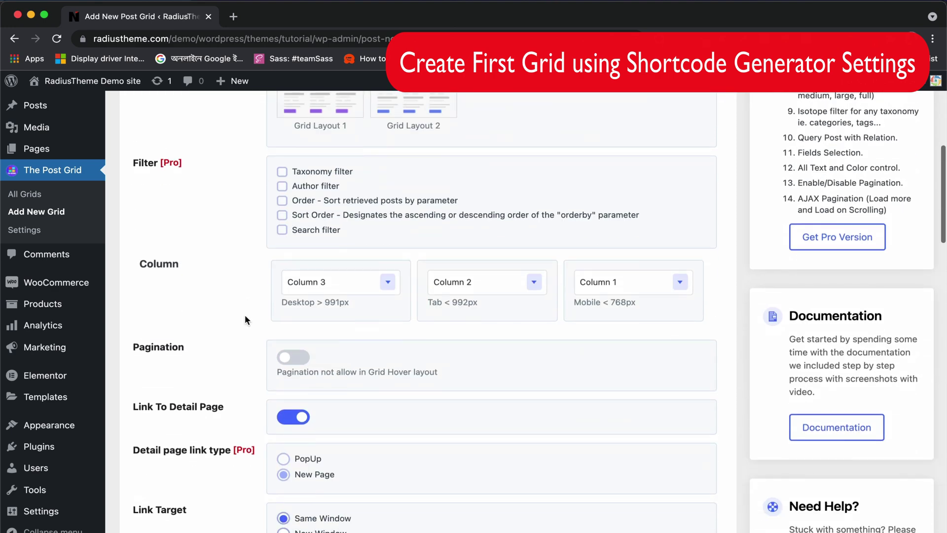
pyautogui.click(388, 282)
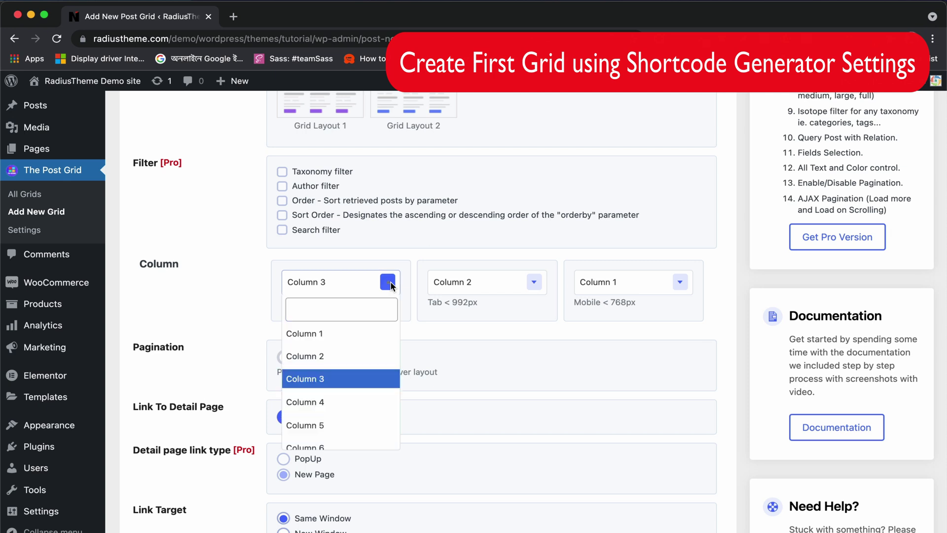
pyautogui.click(323, 356)
pyautogui.click(348, 280)
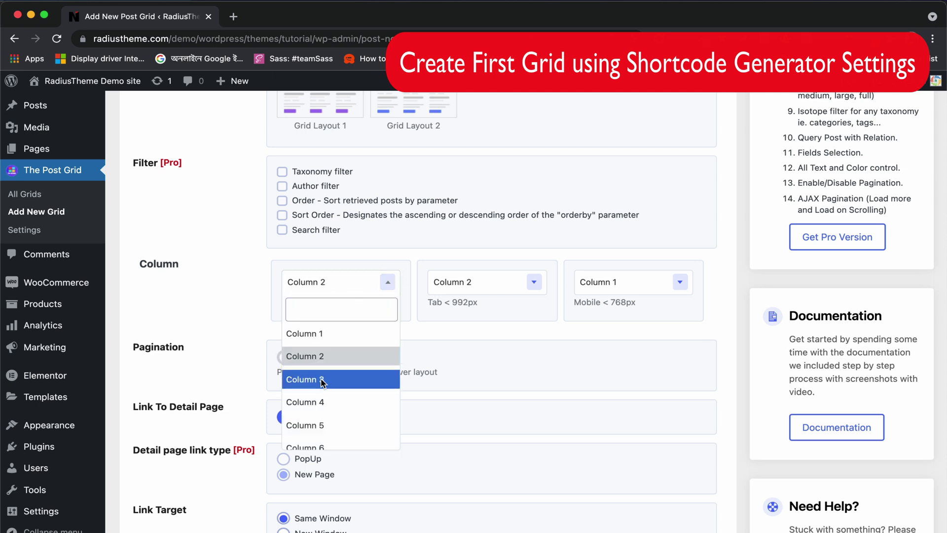
pyautogui.click(350, 379)
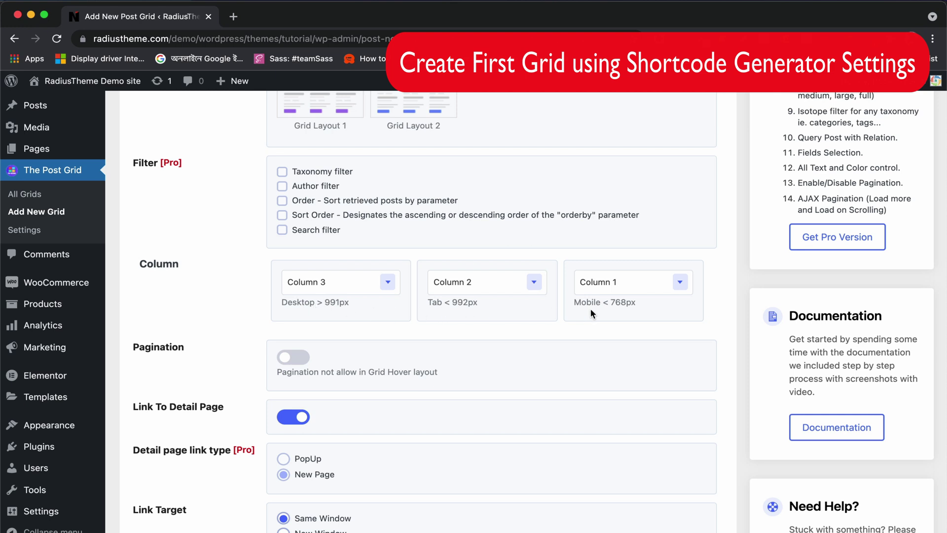
pyautogui.scroll(-3, 590, 309)
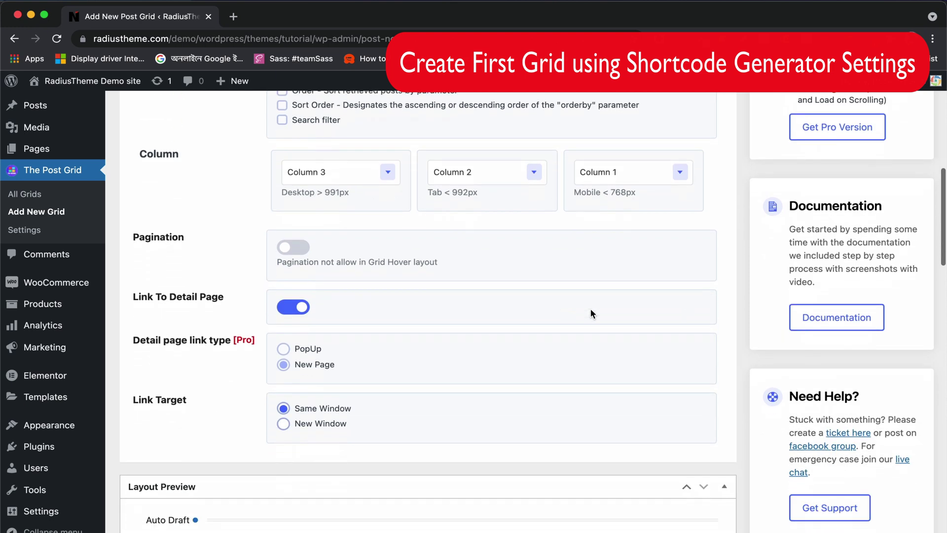
# Turn on pagination with 6 posts displayed per page
pyautogui.click(298, 248)
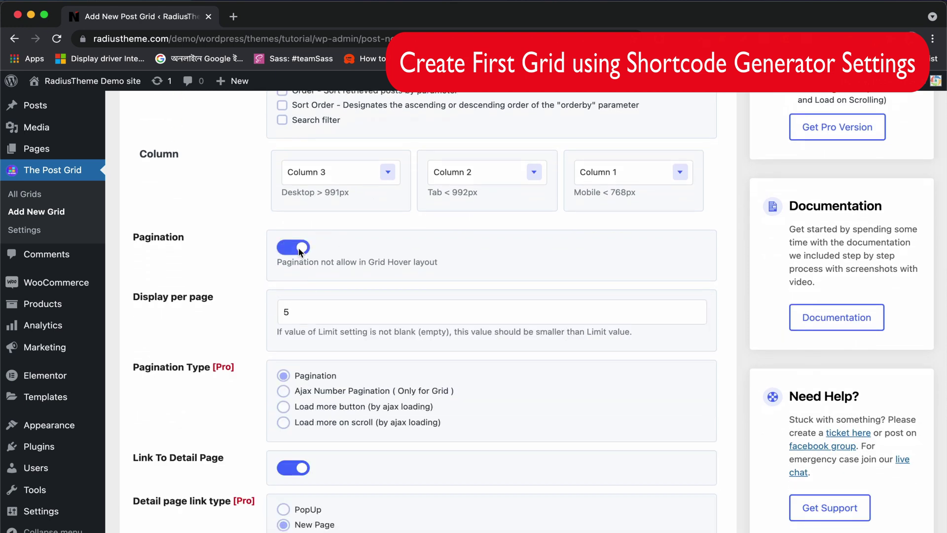
pyautogui.click(696, 308)
pyautogui.scroll(-3, 522, 346)
pyautogui.scroll(-3, 428, 353)
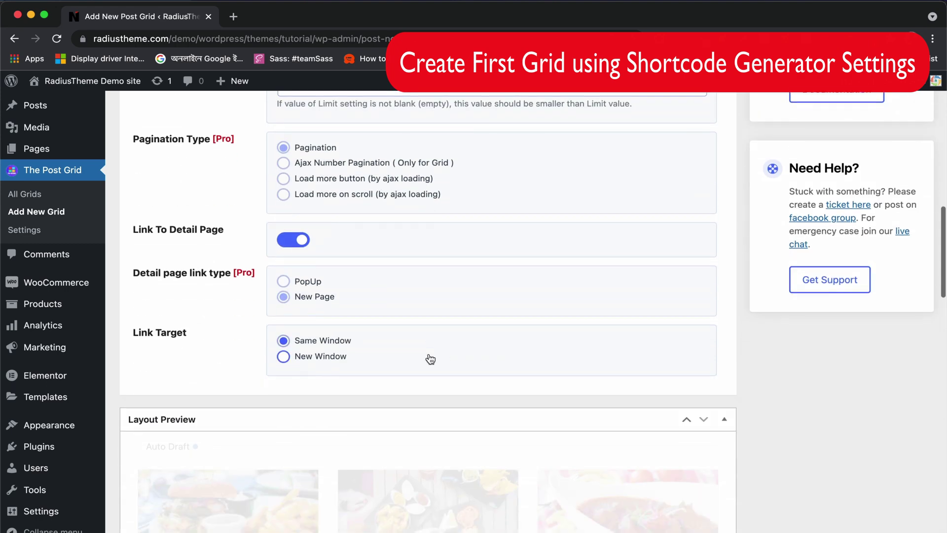
pyautogui.scroll(-5, 349, 274)
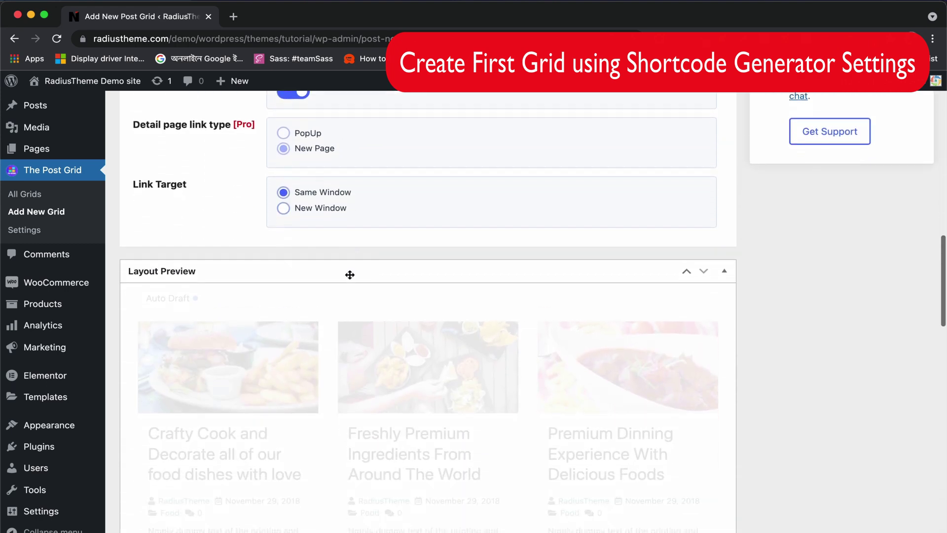
pyautogui.scroll(15, 349, 274)
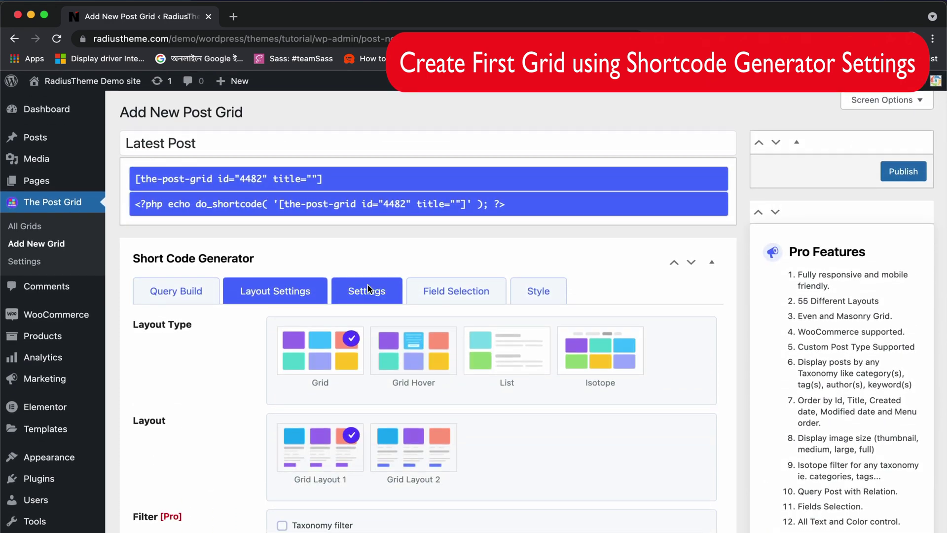
# In the Settings tab, set the title length limit to -3
pyautogui.click(368, 285)
pyautogui.scroll(-10, 368, 285)
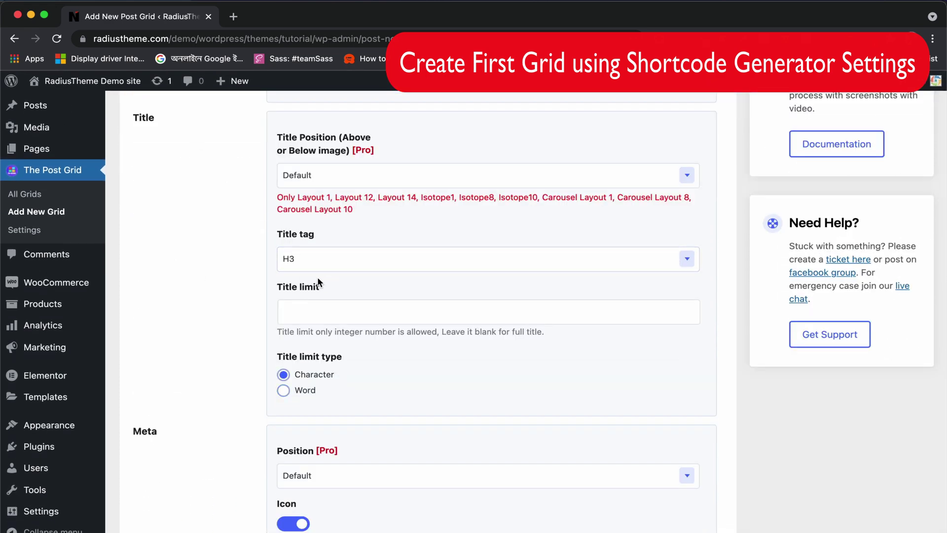
pyautogui.click(304, 309)
pyautogui.scroll(-5, 304, 309)
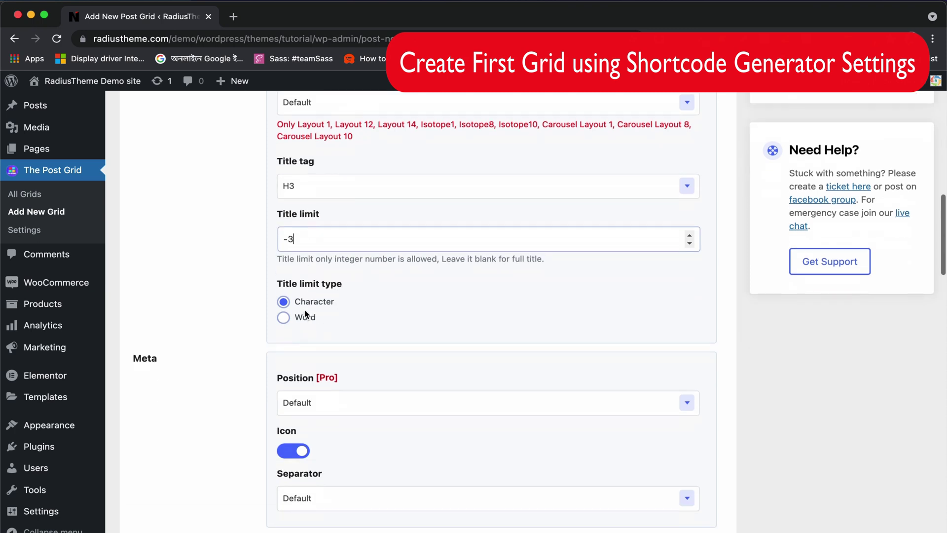
pyautogui.scroll(-3, 309, 304)
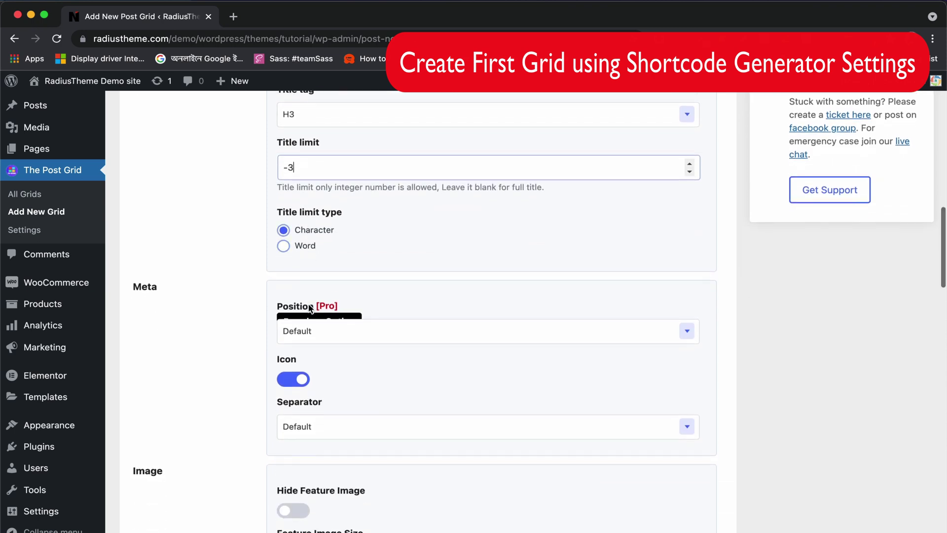
pyautogui.scroll(-3, 322, 335)
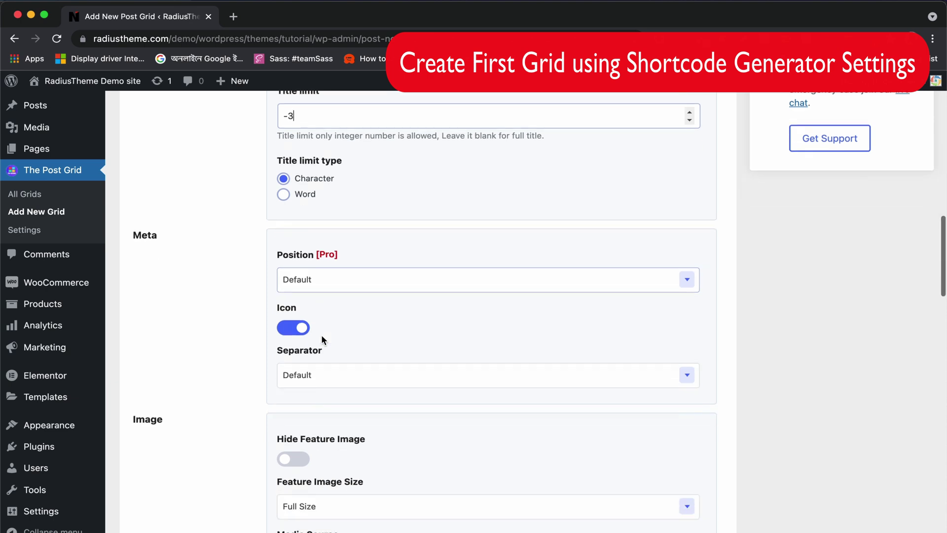
# Leave the meta icons on and the meta separator at Default
pyautogui.click(293, 329)
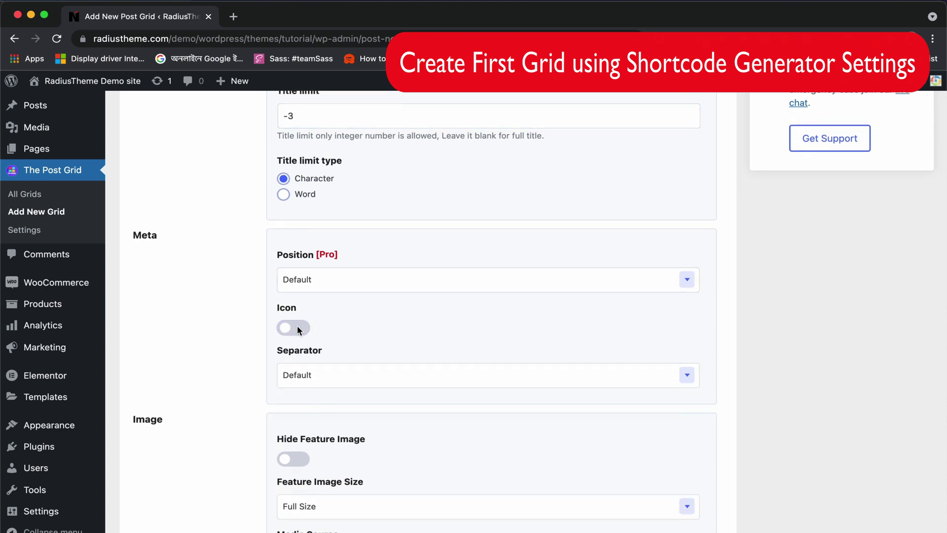
pyautogui.click(297, 325)
pyautogui.scroll(-6, 302, 328)
pyautogui.click(303, 265)
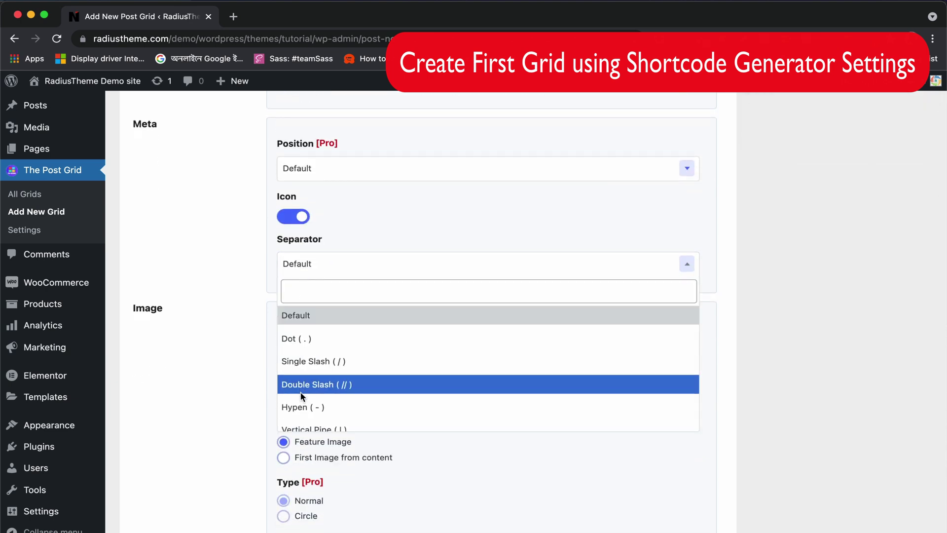
pyautogui.click(247, 258)
pyautogui.scroll(-5, 246, 258)
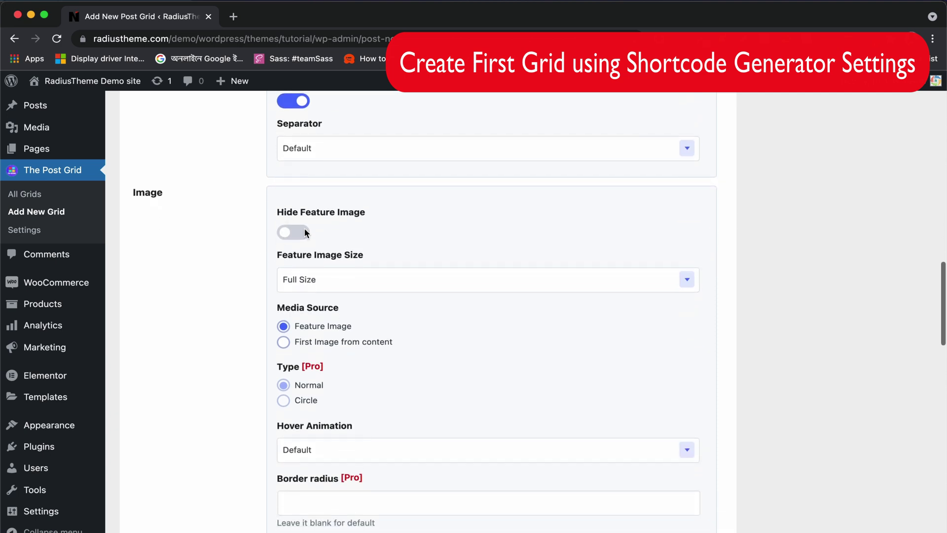
pyautogui.scroll(-3, 297, 259)
# Use Medium (300*300) feature images and keep the Default hover animation
pyautogui.click(316, 209)
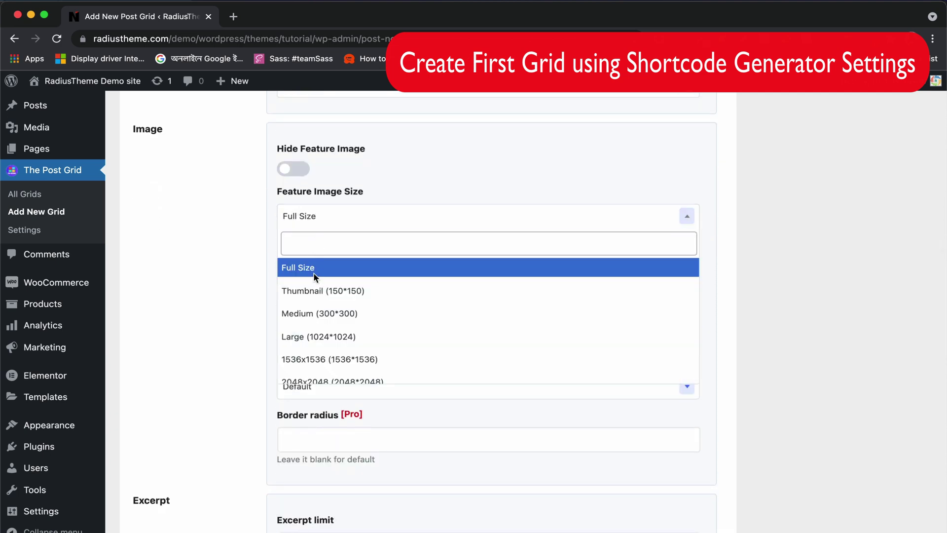
pyautogui.click(320, 315)
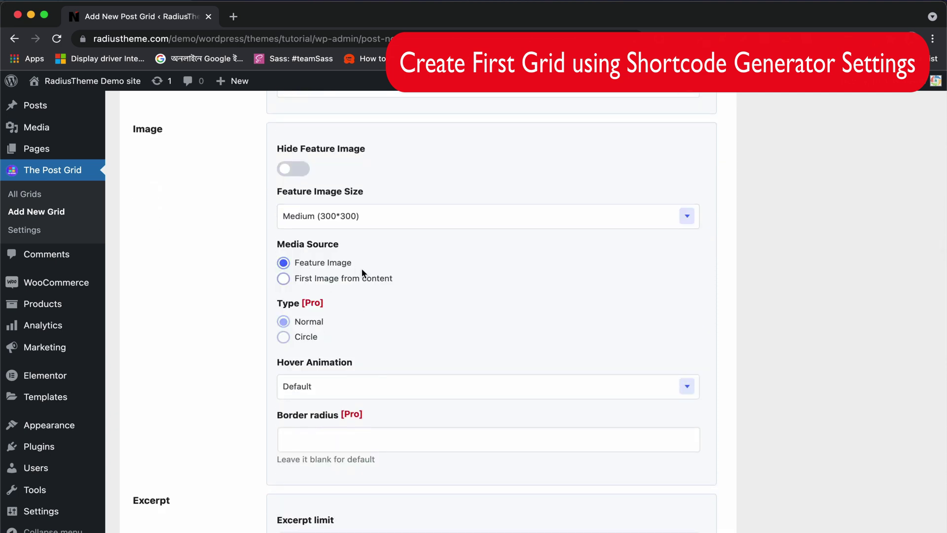
pyautogui.scroll(-2, 362, 273)
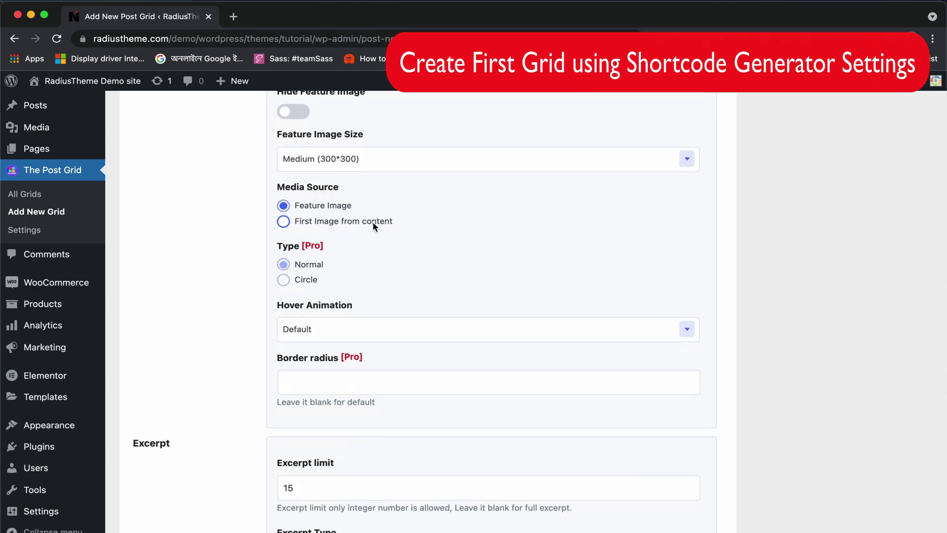
pyautogui.scroll(-3, 386, 221)
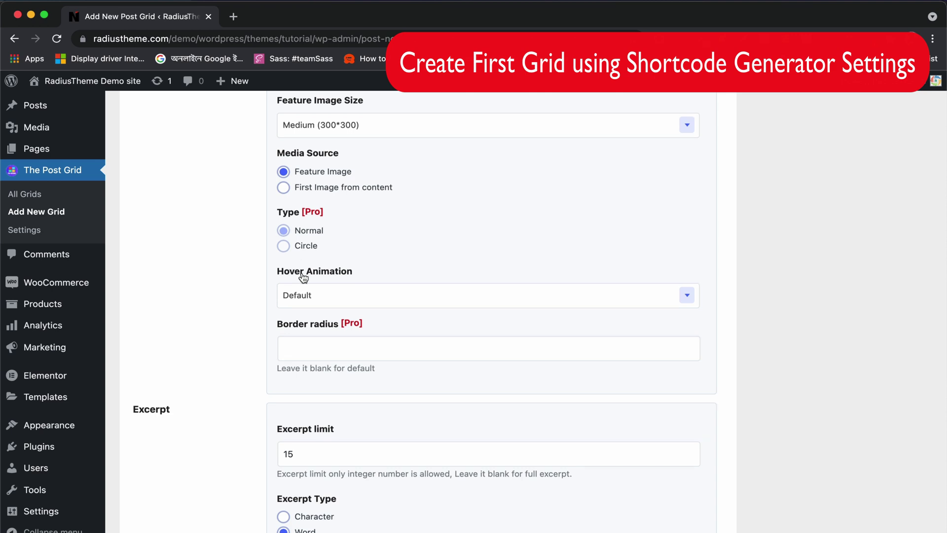
pyautogui.click(309, 256)
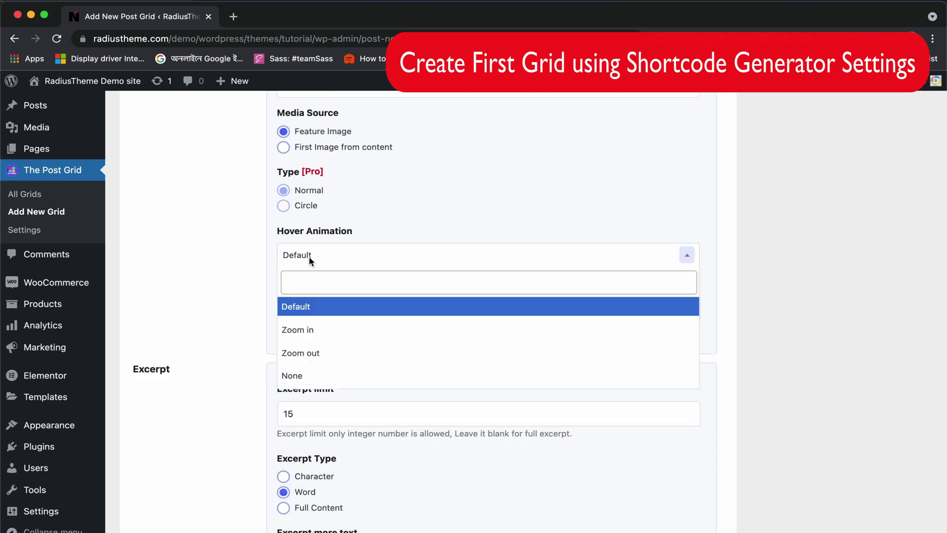
pyautogui.click(200, 309)
pyautogui.scroll(-5, 201, 309)
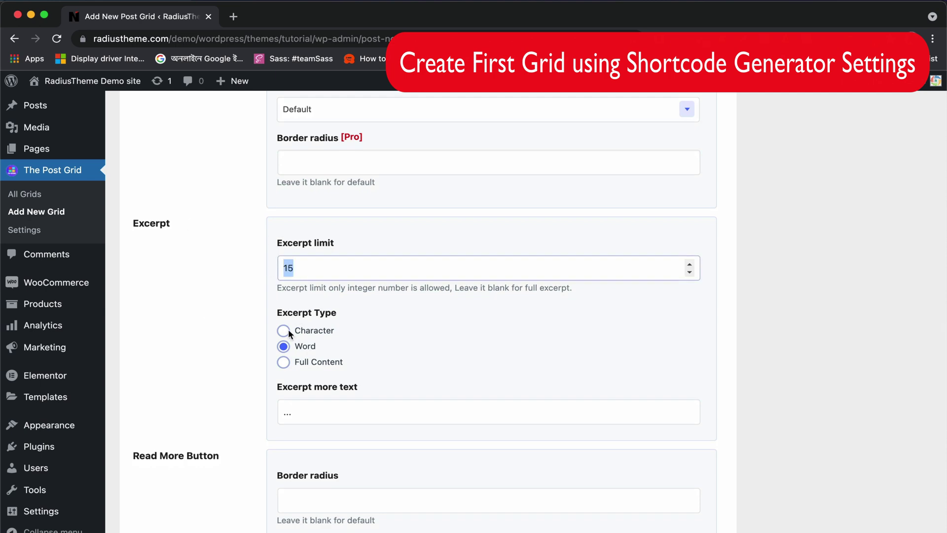
pyautogui.scroll(-8, 311, 335)
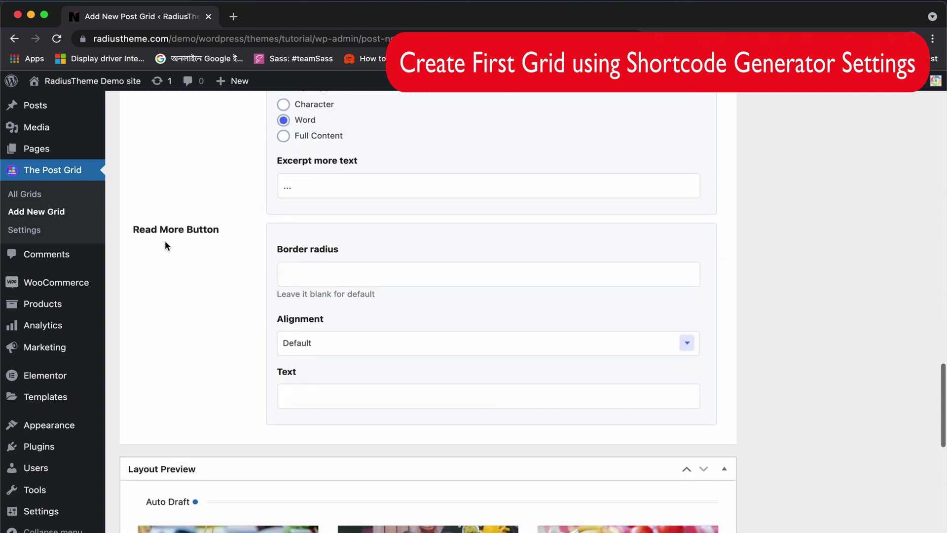
# Give the Read More button border radius 4 and left alignment
pyautogui.click(293, 273)
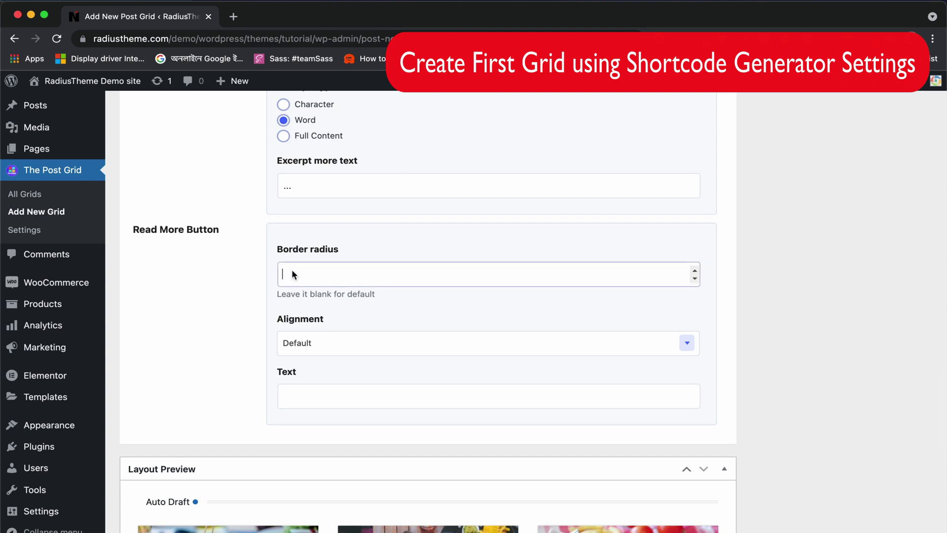
pyautogui.write('4')
pyautogui.scroll(-1, 366, 321)
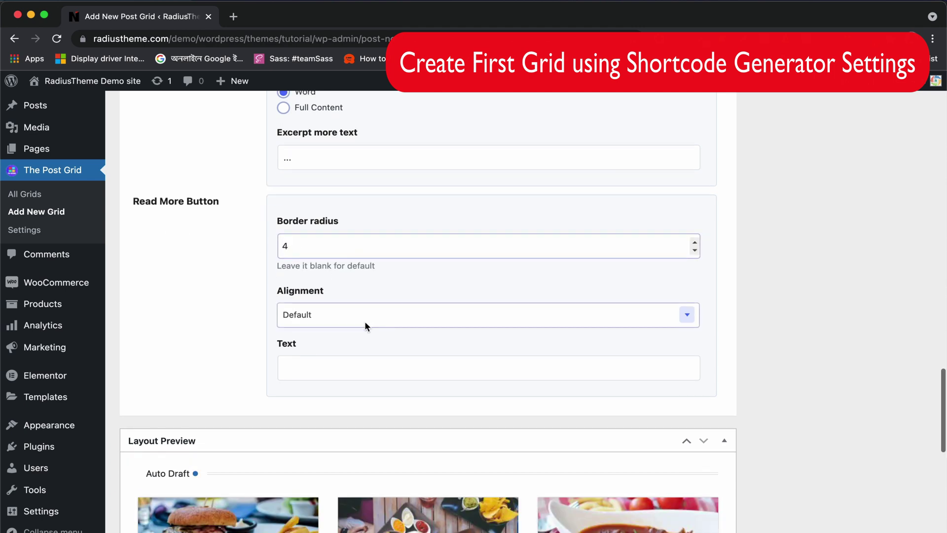
pyautogui.click(363, 319)
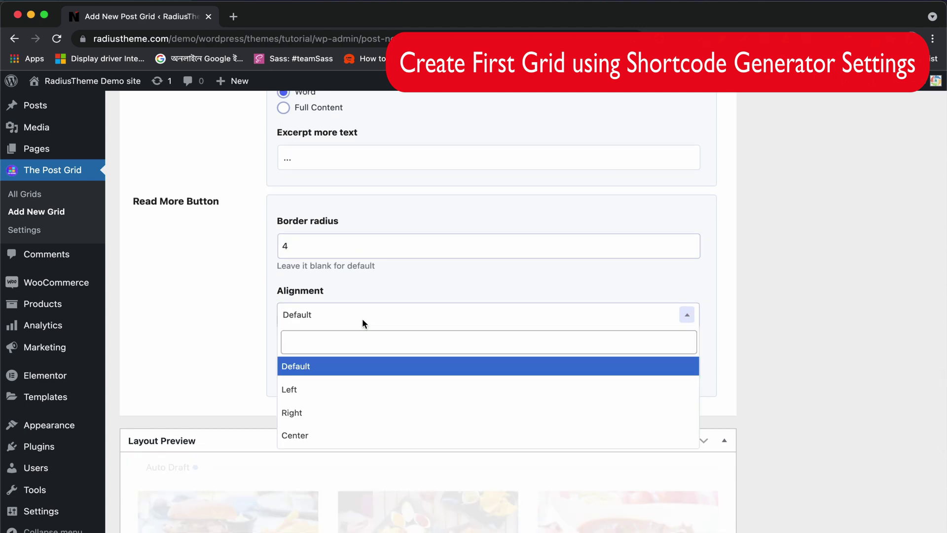
pyautogui.click(304, 392)
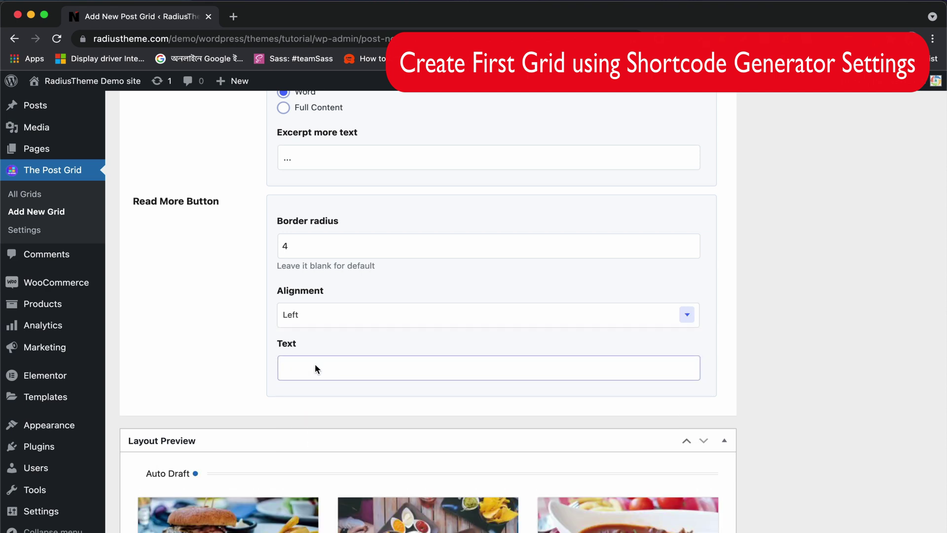
pyautogui.scroll(20, 315, 363)
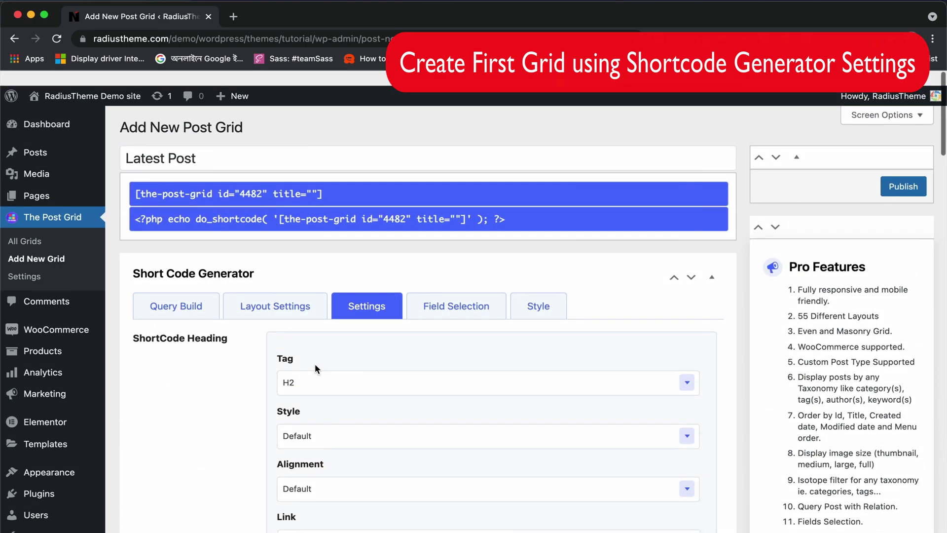
# In Field Selection, untick ShortCode Heading, Comment count and Tags
pyautogui.click(445, 298)
pyautogui.scroll(-3, 444, 301)
pyautogui.click(327, 260)
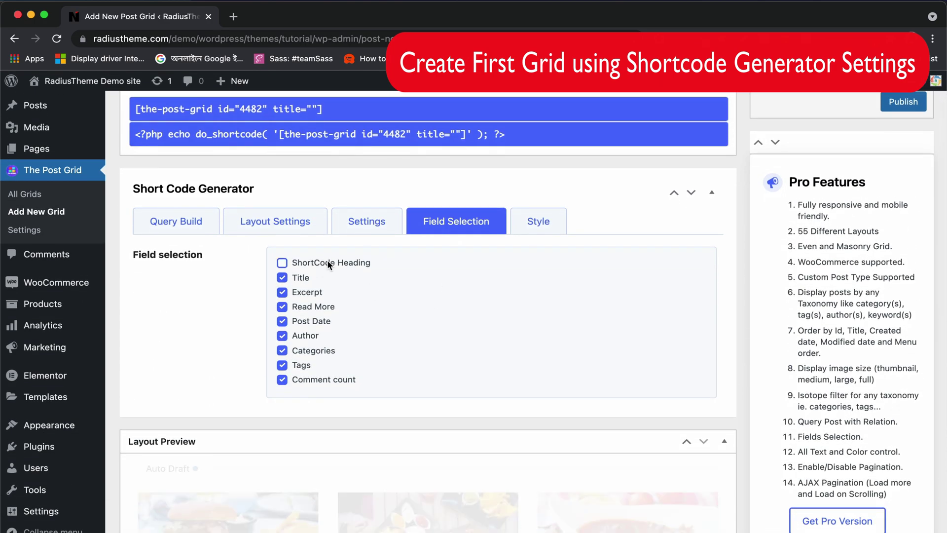
pyautogui.click(297, 379)
pyautogui.click(300, 365)
pyautogui.scroll(1, 444, 296)
# Set the grid's primary colour to a brighter preset blue
pyautogui.click(538, 241)
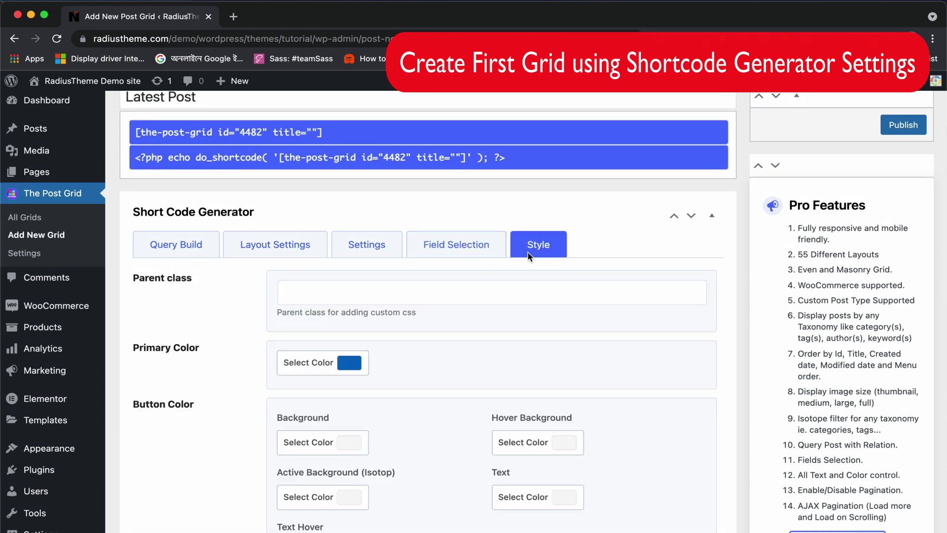
pyautogui.scroll(-3, 403, 327)
pyautogui.click(346, 275)
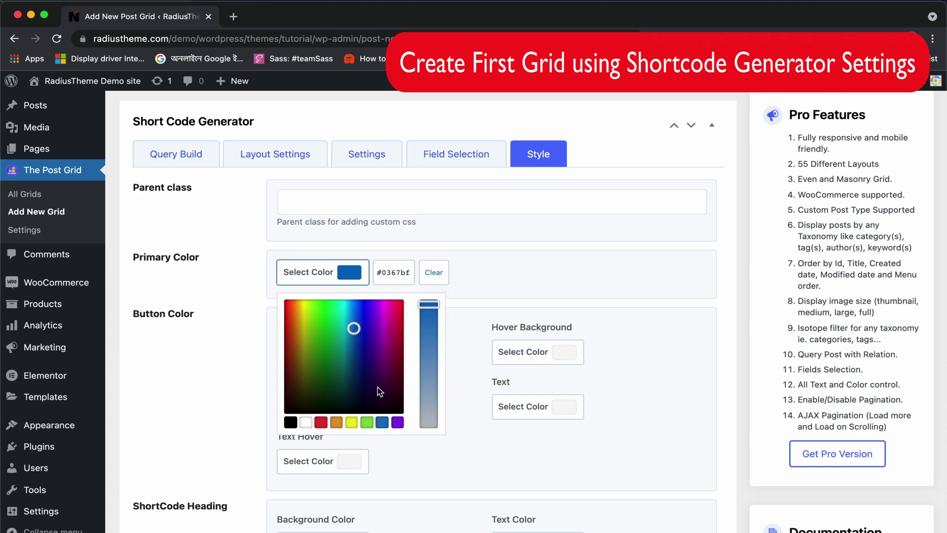
pyautogui.click(382, 422)
pyautogui.click(363, 304)
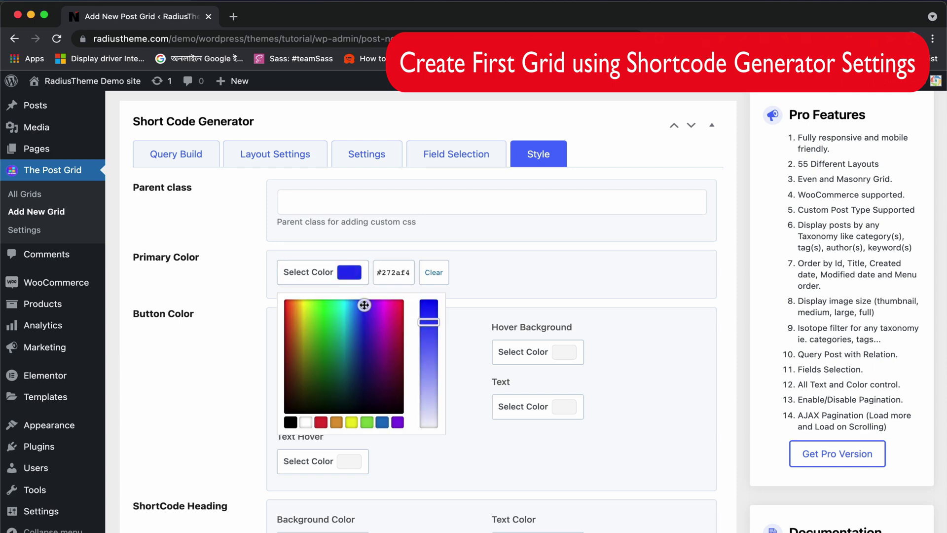
pyautogui.click(244, 299)
# Set the button background colour to a deep blue
pyautogui.scroll(-2, 242, 298)
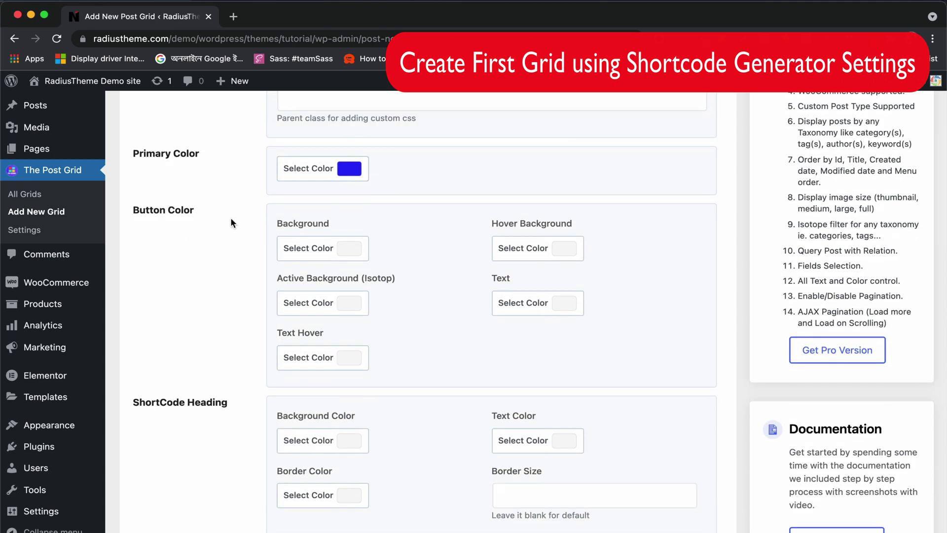
pyautogui.click(352, 248)
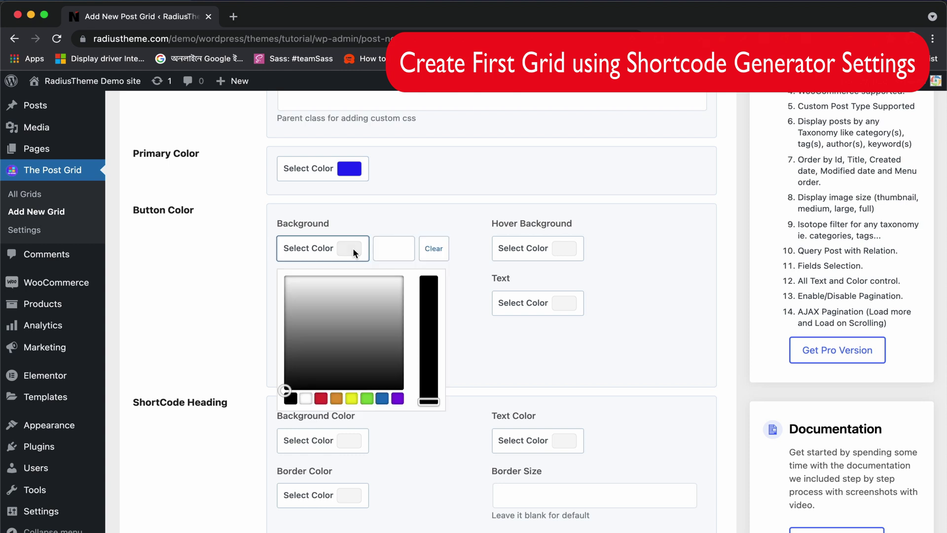
pyautogui.click(382, 399)
pyautogui.click(366, 298)
pyautogui.click(246, 262)
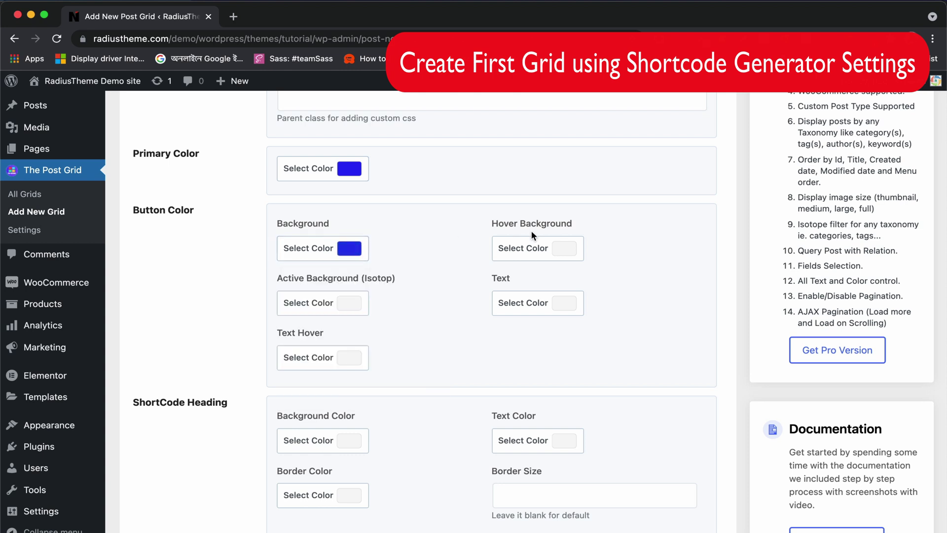
# Set the button hover background to deep blue #1f1aa8
pyautogui.click(564, 248)
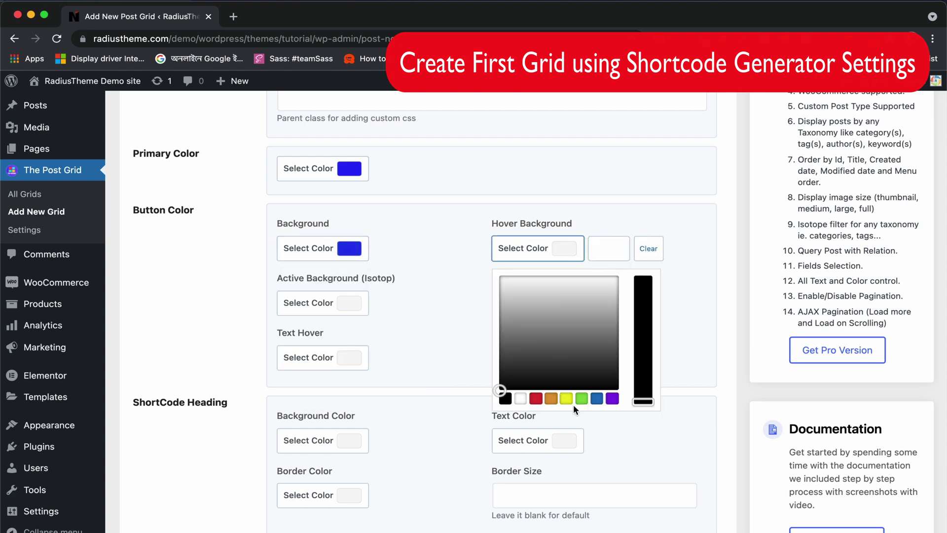
pyautogui.click(601, 400)
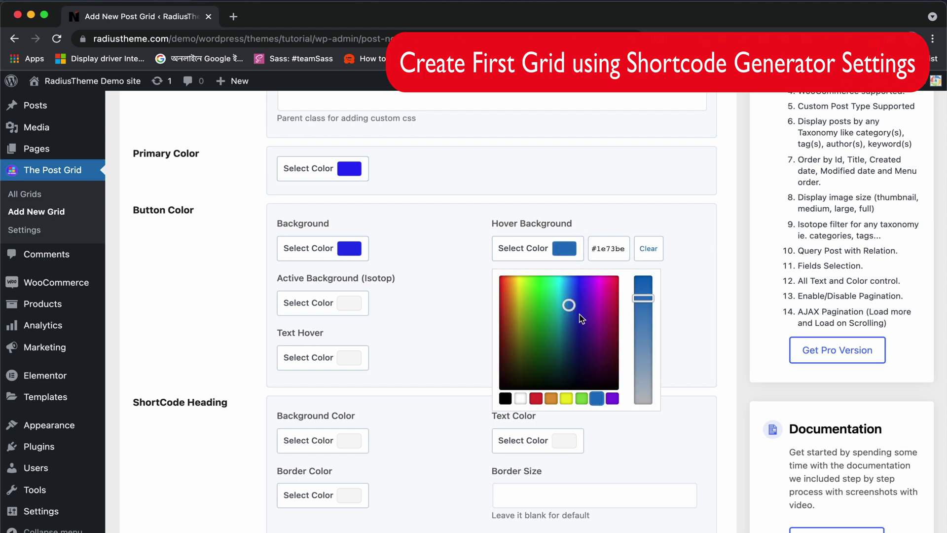
pyautogui.click(580, 315)
pyautogui.click(424, 283)
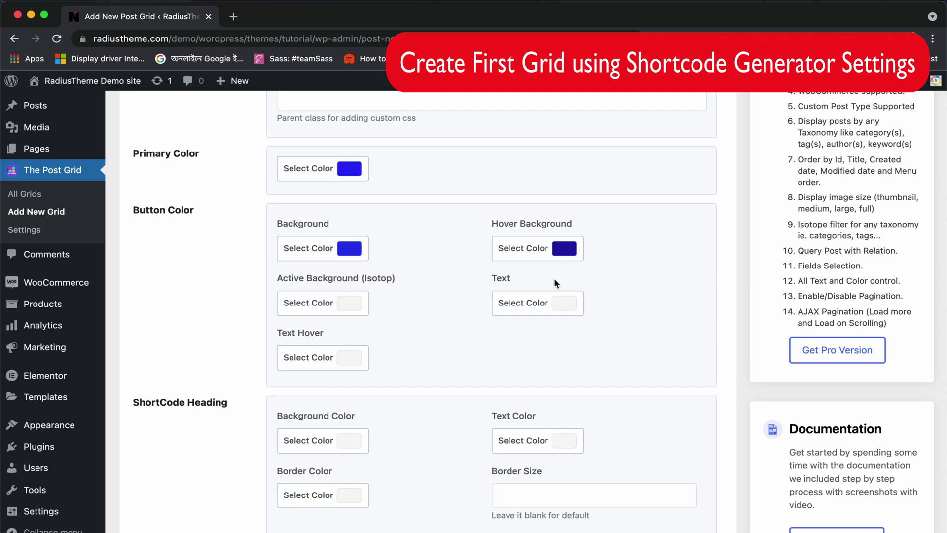
# Make both the button text and button hover text white
pyautogui.click(568, 306)
pyautogui.click(522, 453)
pyautogui.click(453, 345)
pyautogui.click(349, 356)
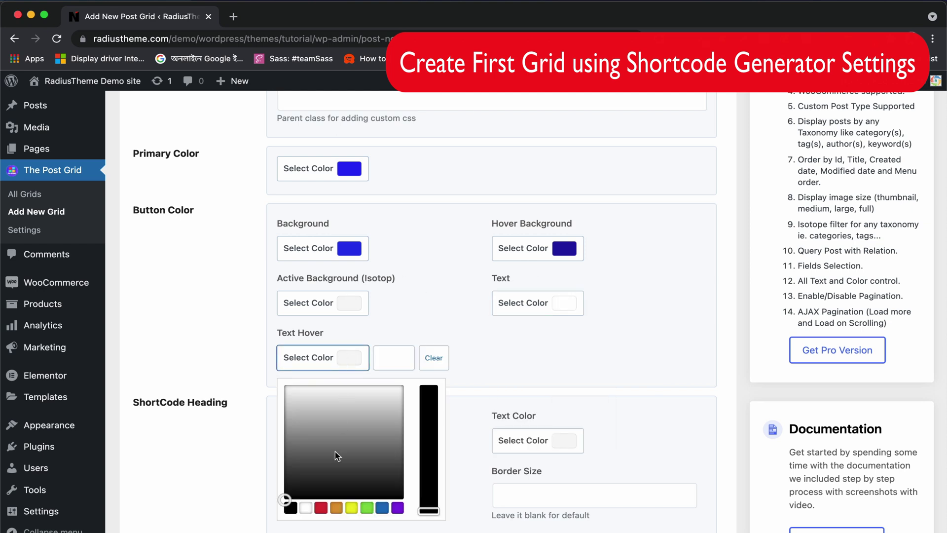
pyautogui.click(306, 508)
pyautogui.click(510, 371)
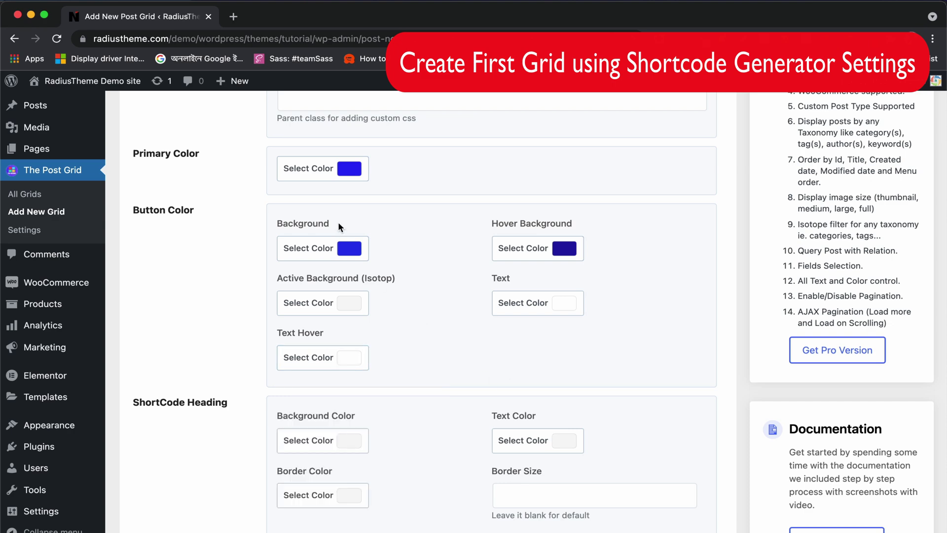
# Scroll down to review the Food posts in the Layout Preview
pyautogui.scroll(-5, 463, 318)
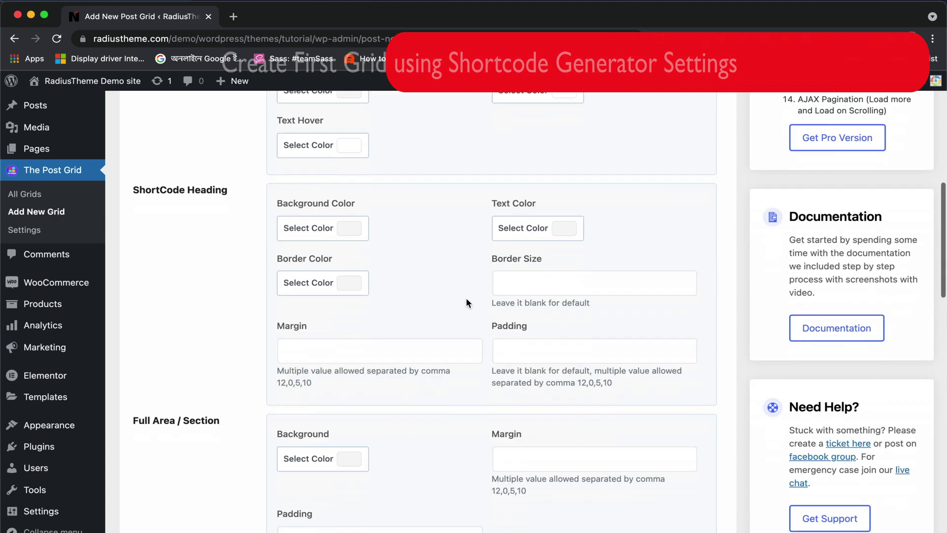
pyautogui.scroll(-1, 467, 302)
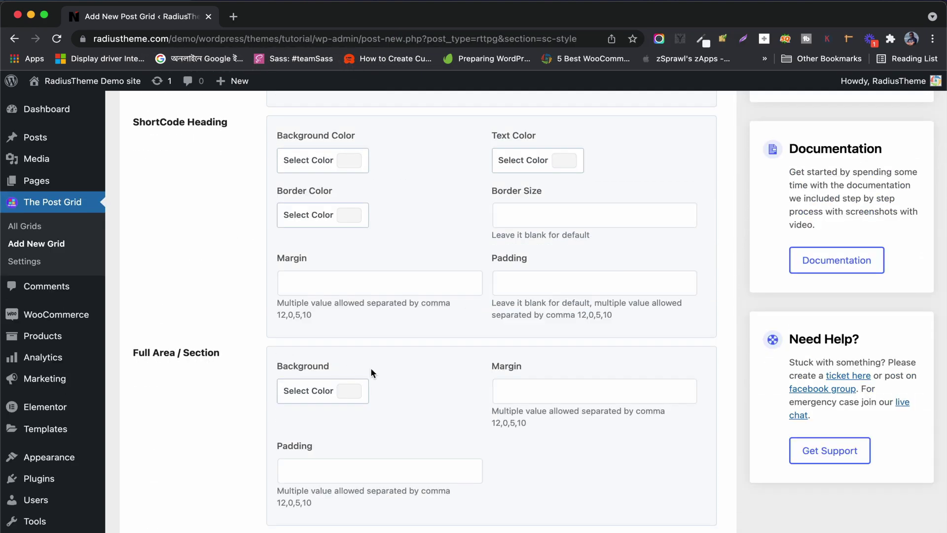
pyautogui.scroll(-4, 465, 407)
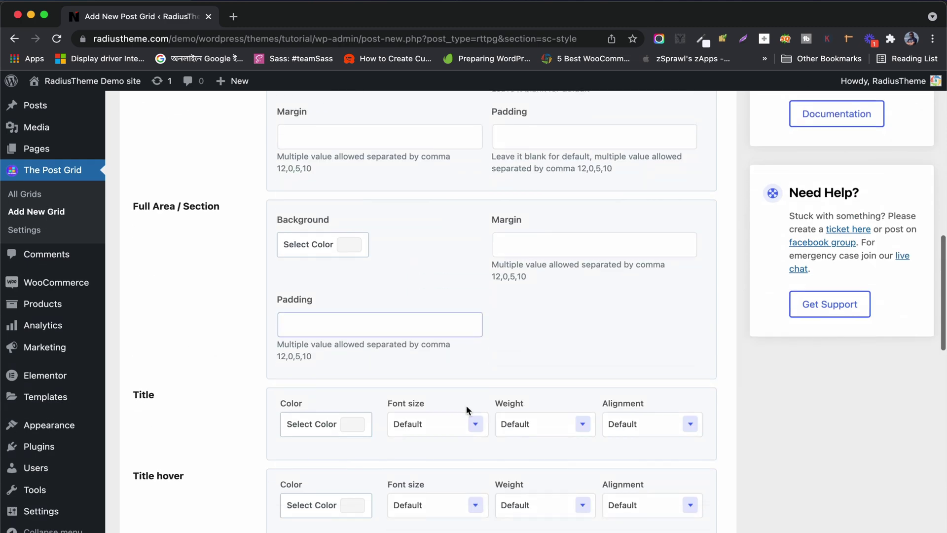
pyautogui.scroll(-3, 212, 418)
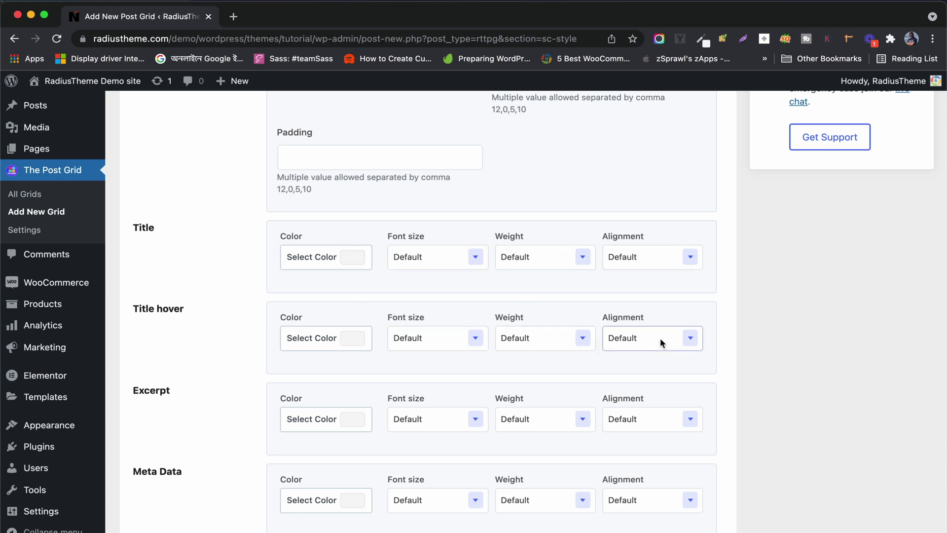
pyautogui.scroll(-4, 661, 339)
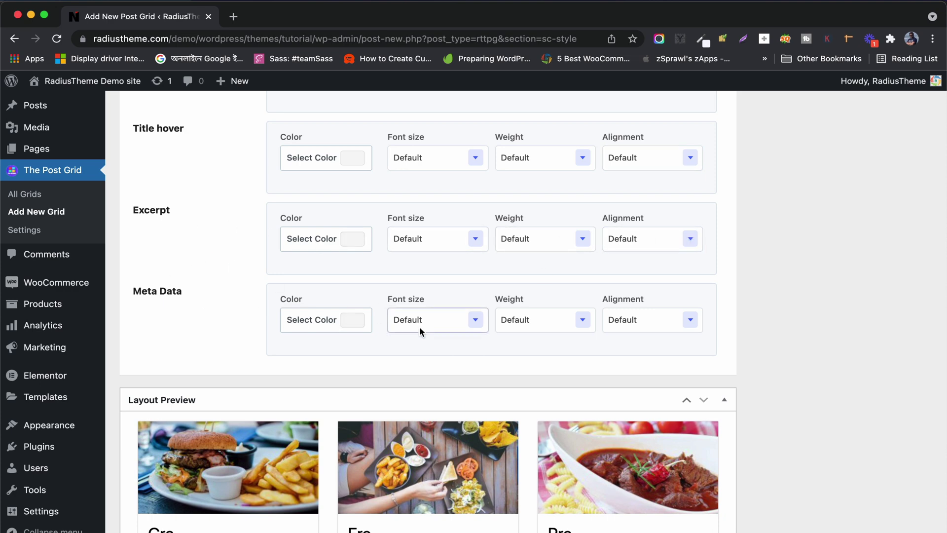
pyautogui.scroll(-3, 620, 329)
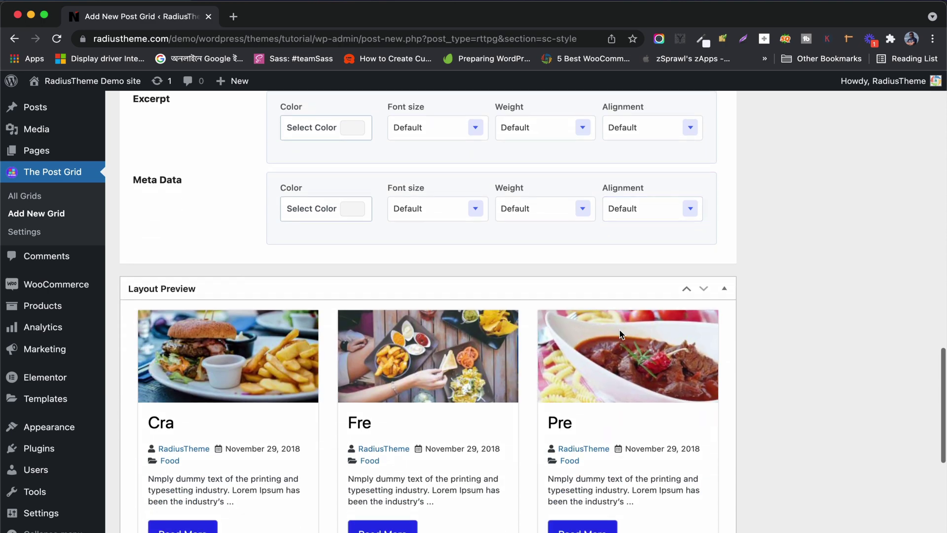
pyautogui.scroll(15, 543, 276)
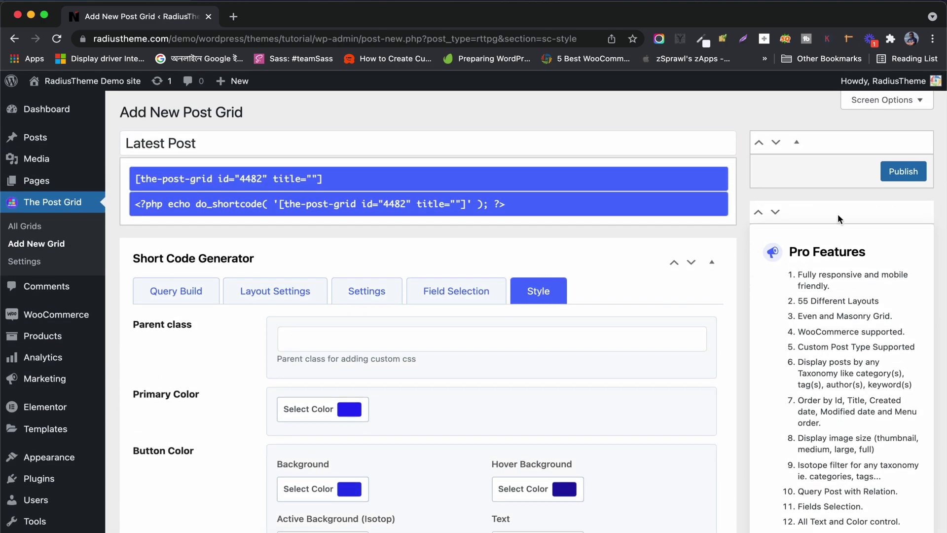
# Publish the Latest Post grid and scroll through its Layout Preview cards
pyautogui.click(905, 174)
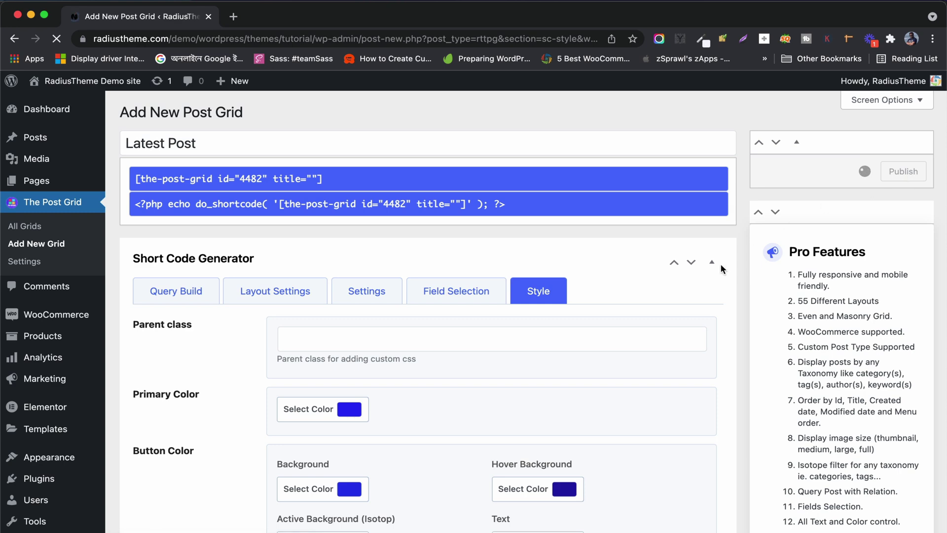
pyautogui.scroll(-15, 635, 331)
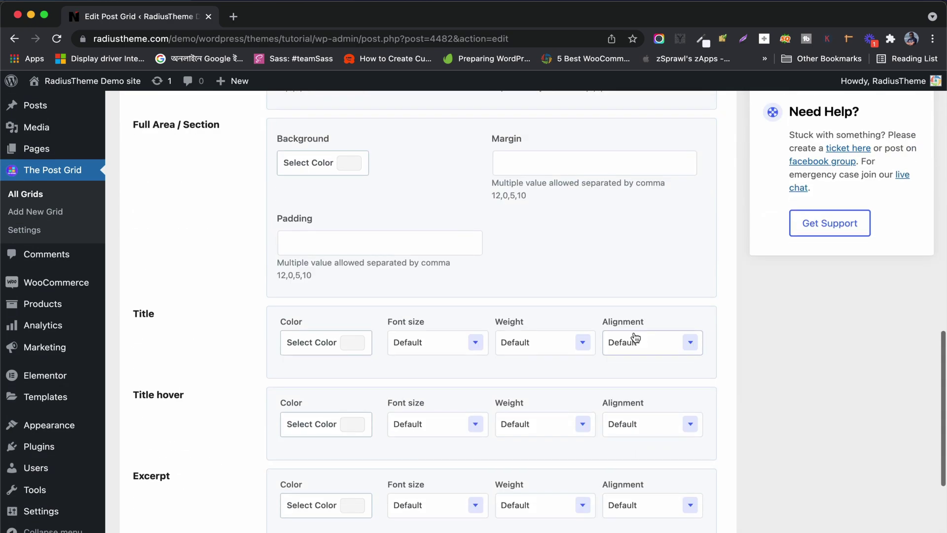
pyautogui.scroll(-5, 635, 334)
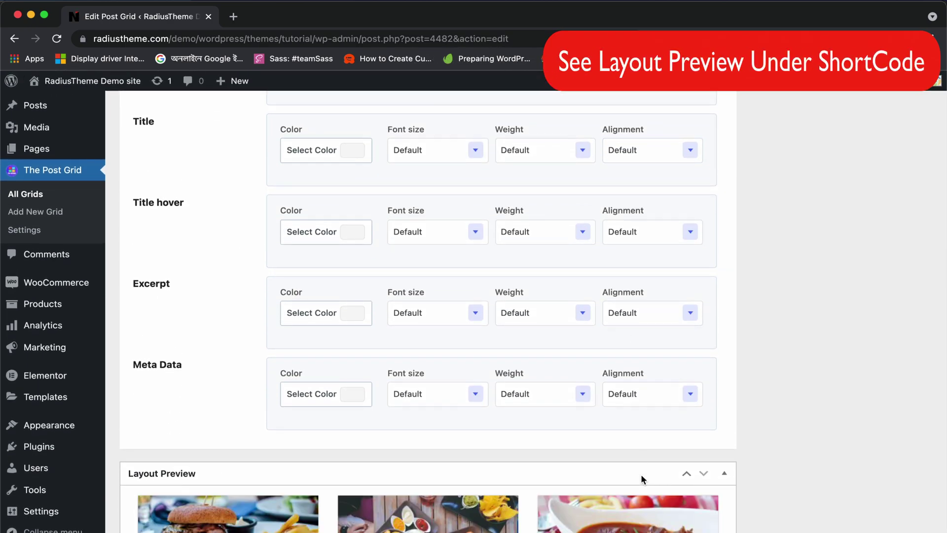
pyautogui.scroll(-12, 641, 474)
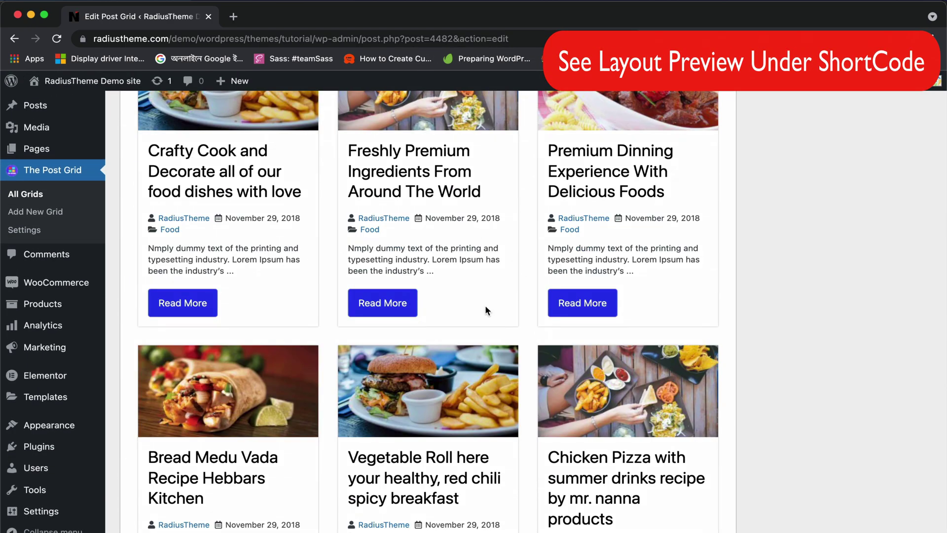
pyautogui.scroll(-4, 484, 305)
pyautogui.scroll(20, 484, 304)
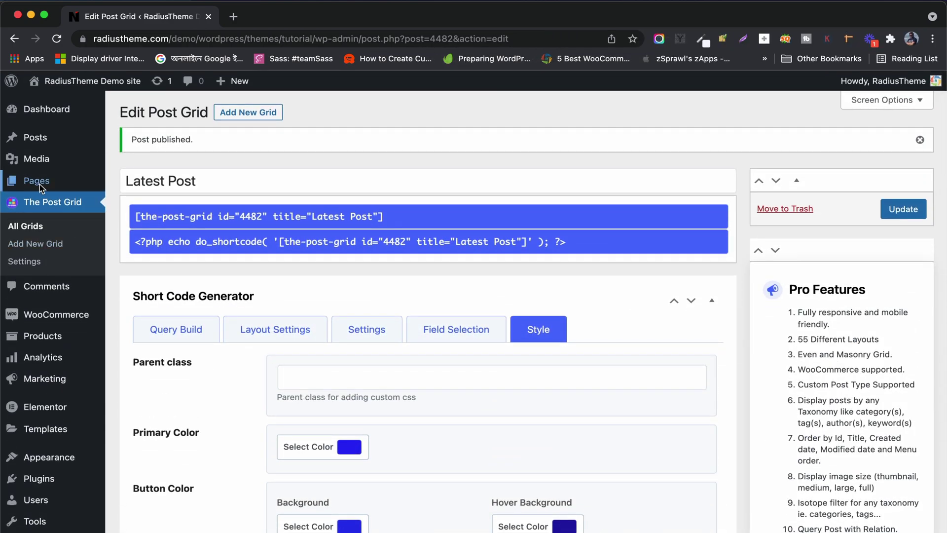
# Start a new page in another tab titled 'Latest Post'
pyautogui.moveTo(39, 183)
pyautogui.rightClick(132, 203)
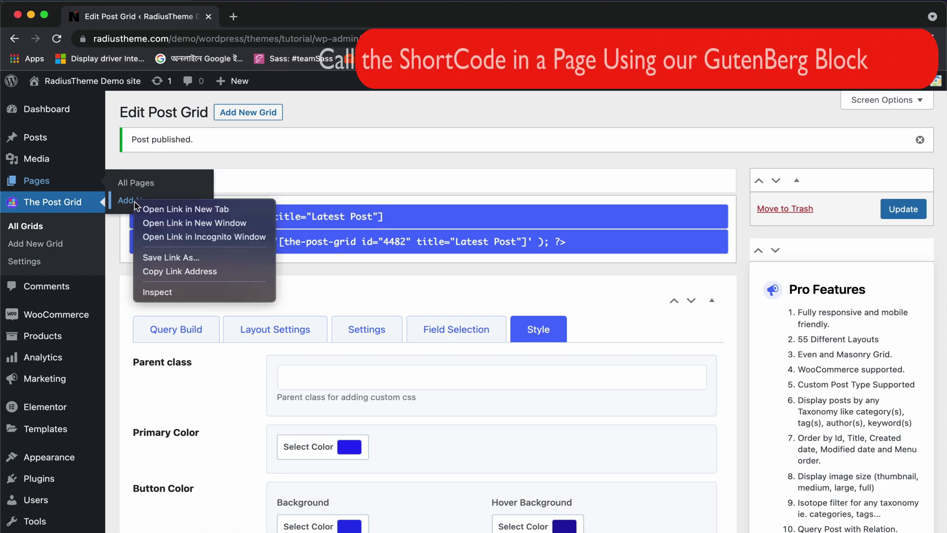
pyautogui.click(163, 210)
pyautogui.click(254, 16)
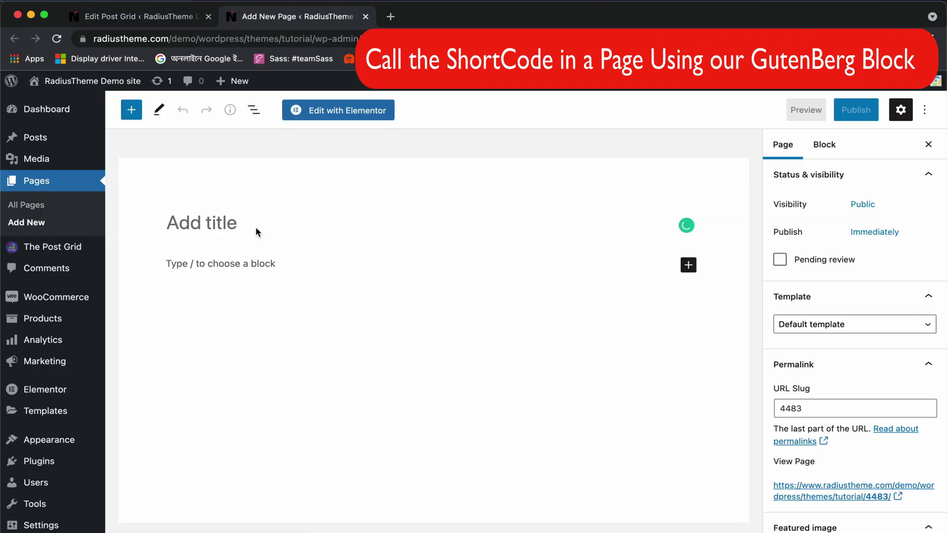
pyautogui.write('La')
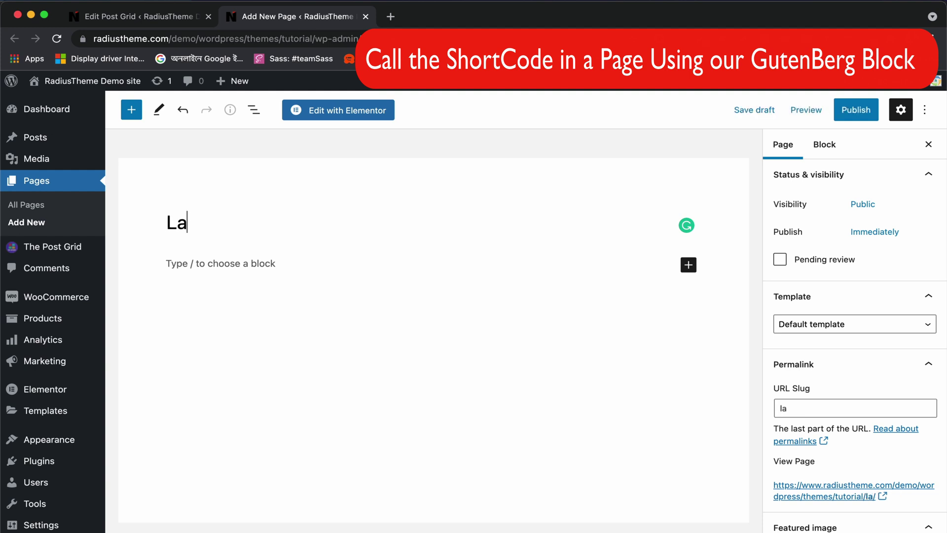
pyautogui.write('test Post')
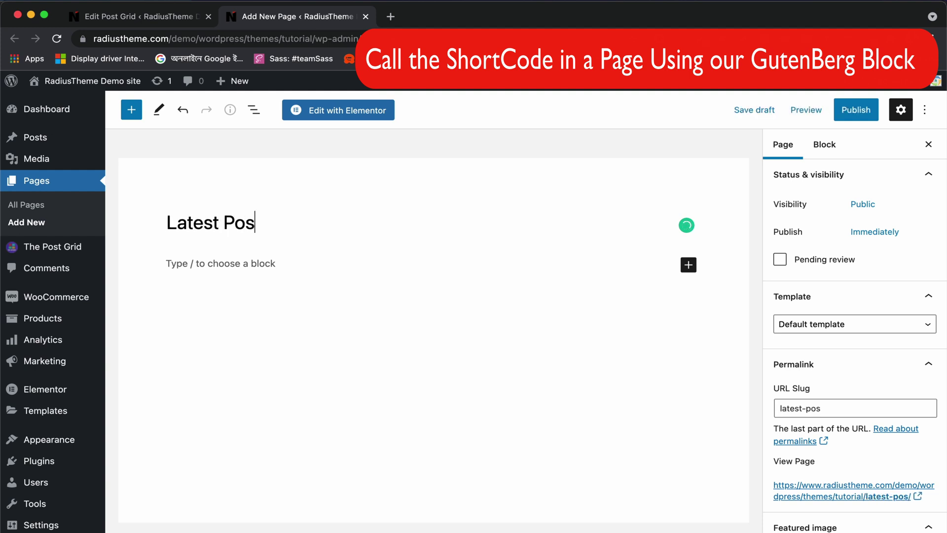
# Insert The Post Grid block showing the Latest Post grid
pyautogui.click(302, 264)
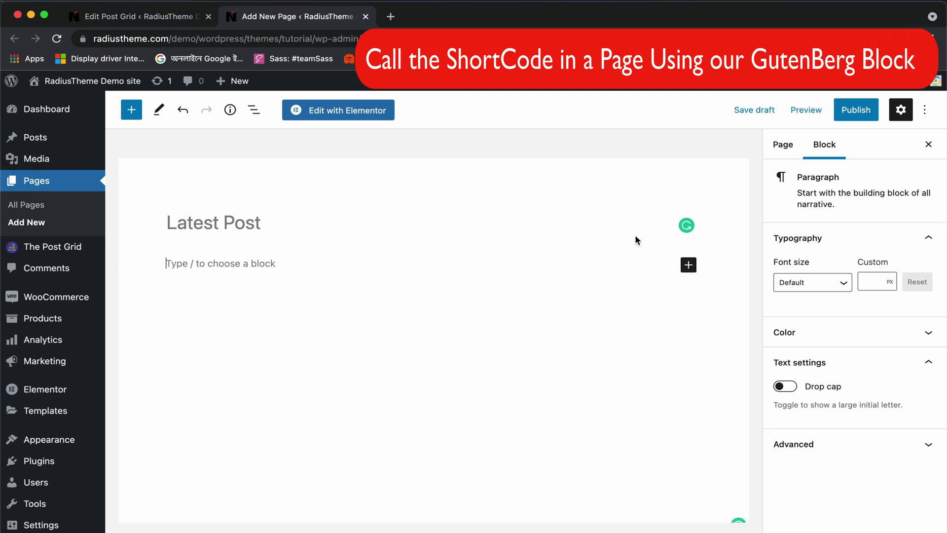
pyautogui.click(689, 266)
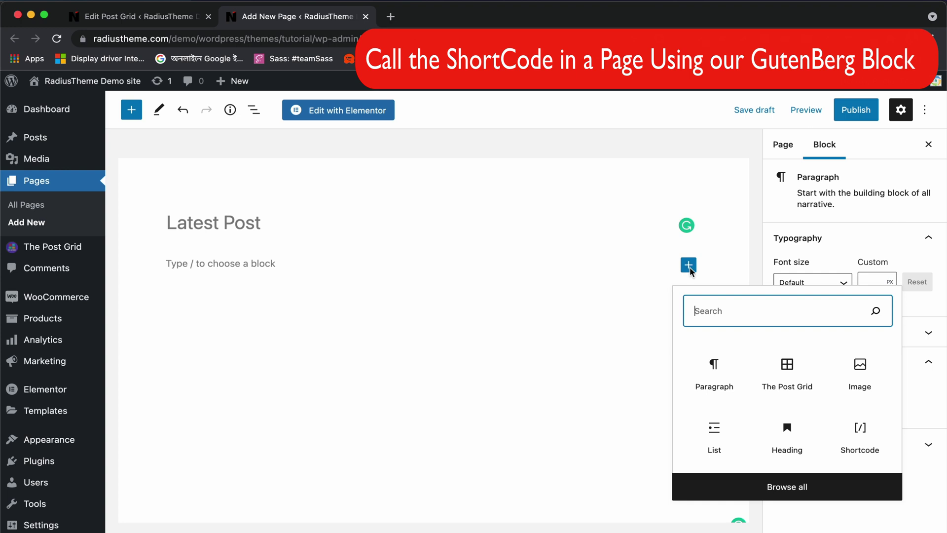
pyautogui.click(790, 370)
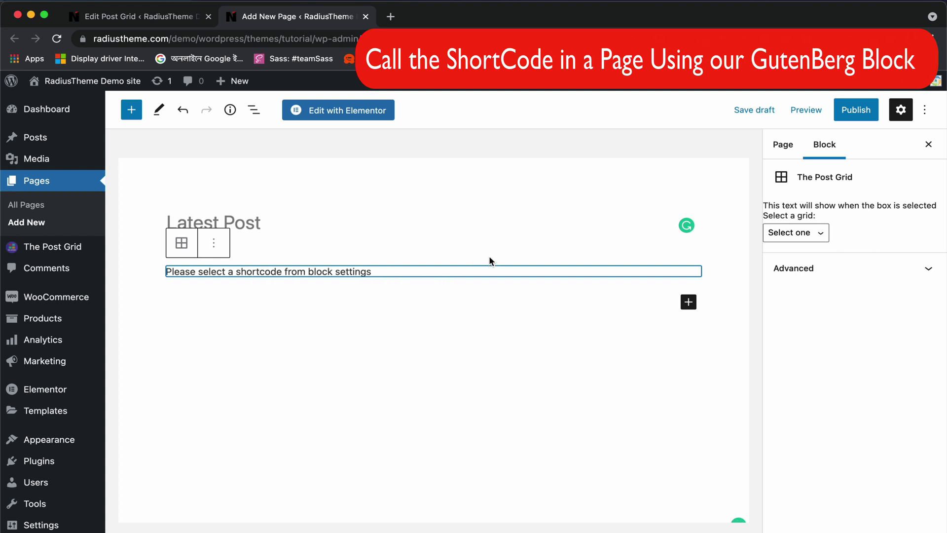
pyautogui.click(814, 232)
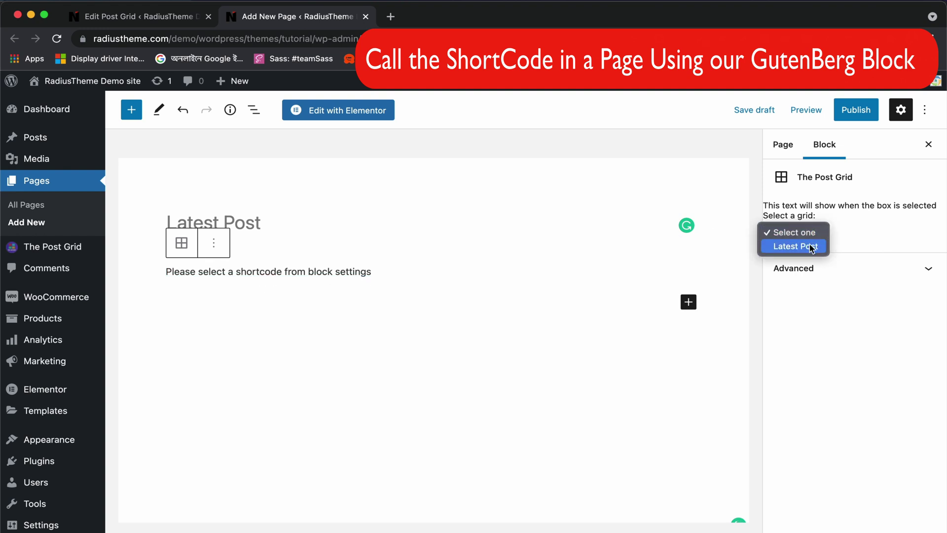
pyautogui.click(810, 252)
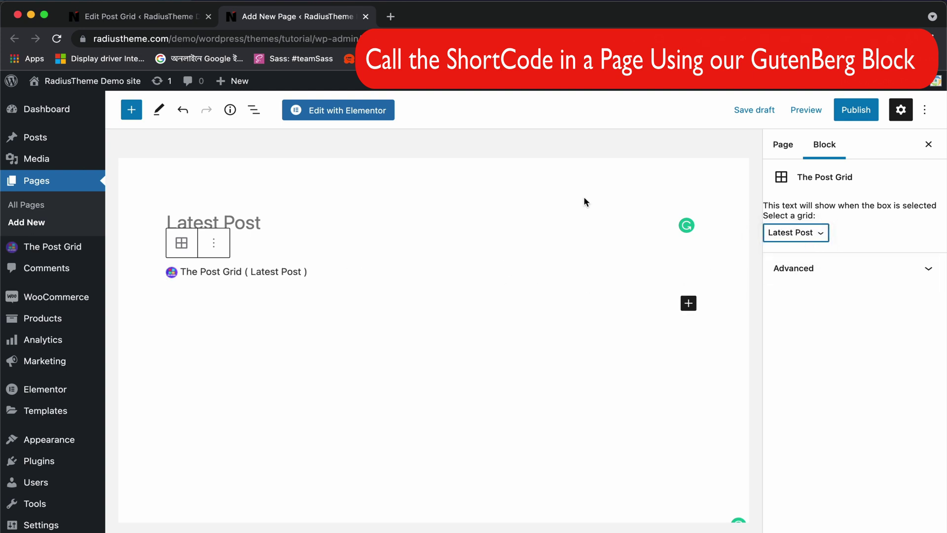
# Publish the Latest Post page and deselect the block
pyautogui.click(856, 112)
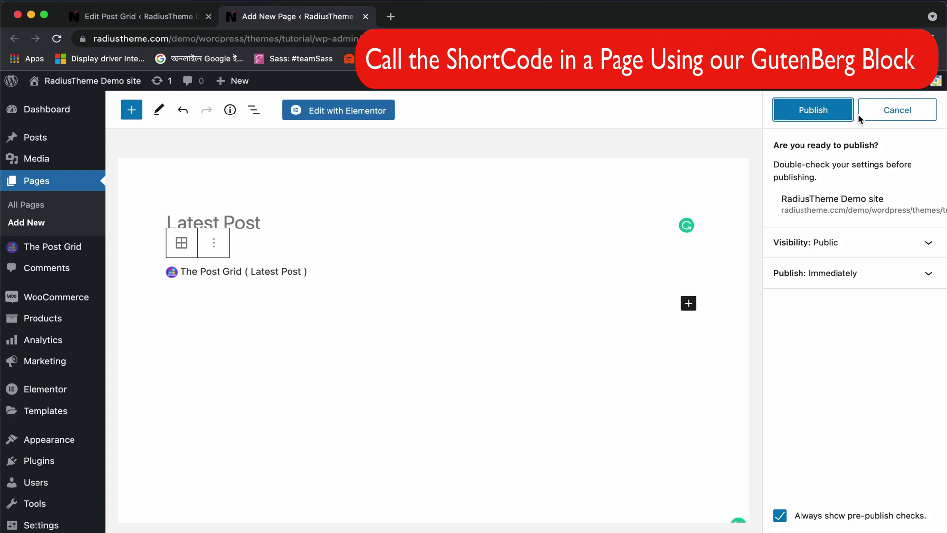
pyautogui.click(823, 110)
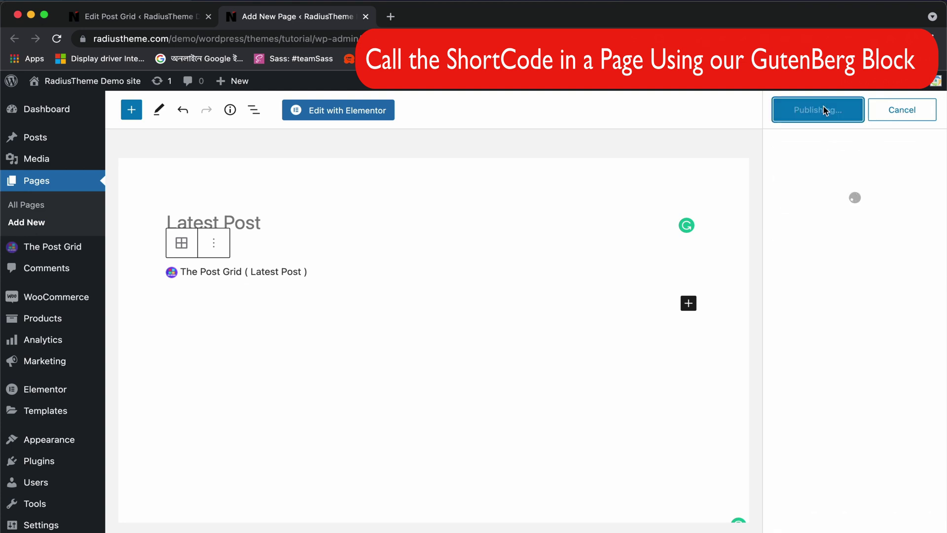
pyautogui.click(924, 110)
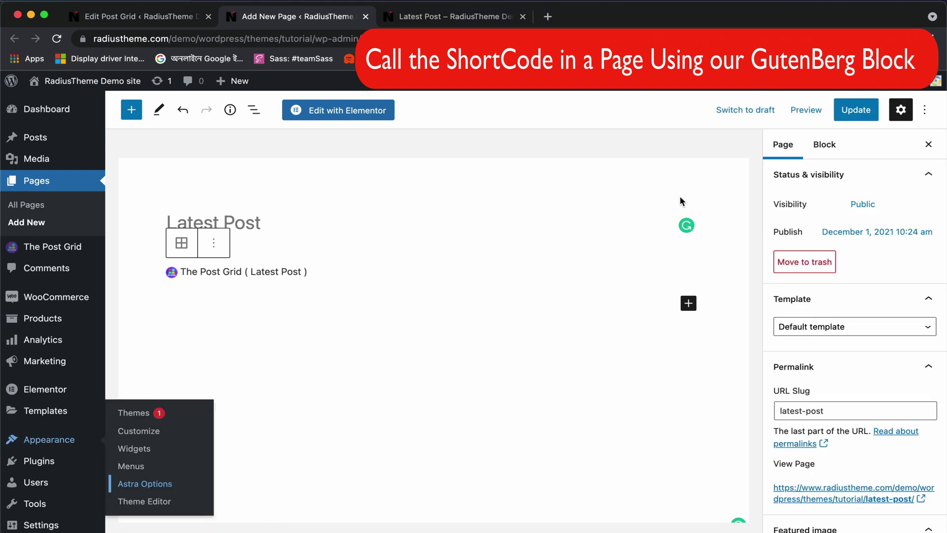
pyautogui.click(458, 295)
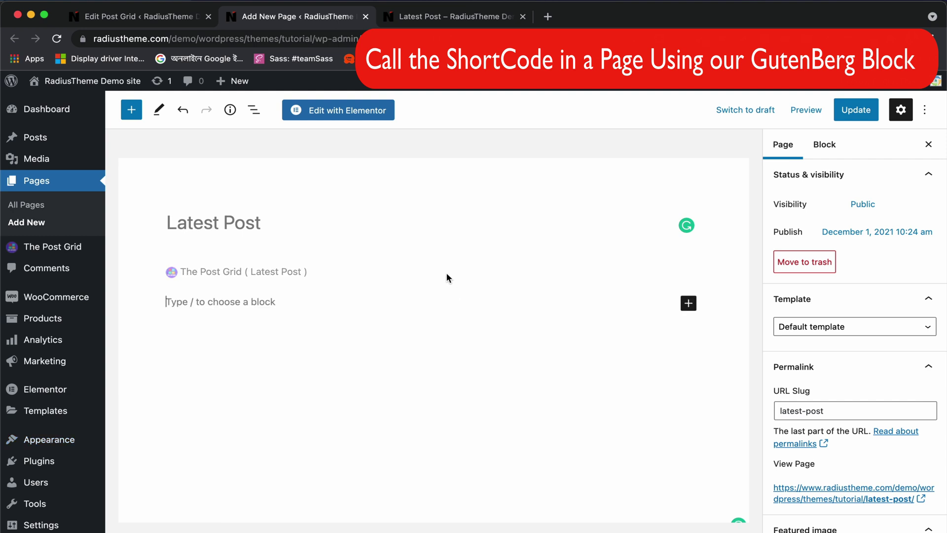
# Scroll through the three-column food posts grid on the live Latest Post page
pyautogui.scroll(-4, 765, 328)
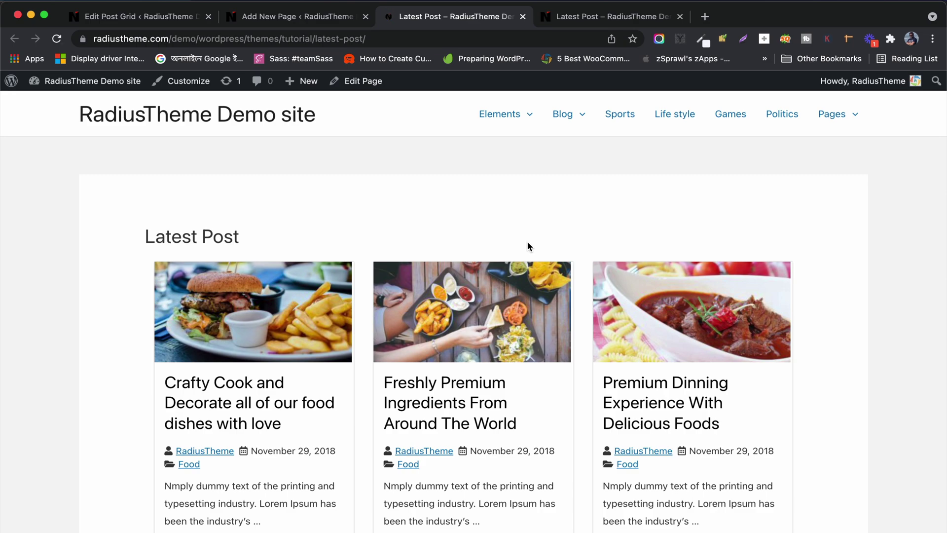
pyautogui.scroll(-3, 528, 242)
pyautogui.scroll(-10, 442, 302)
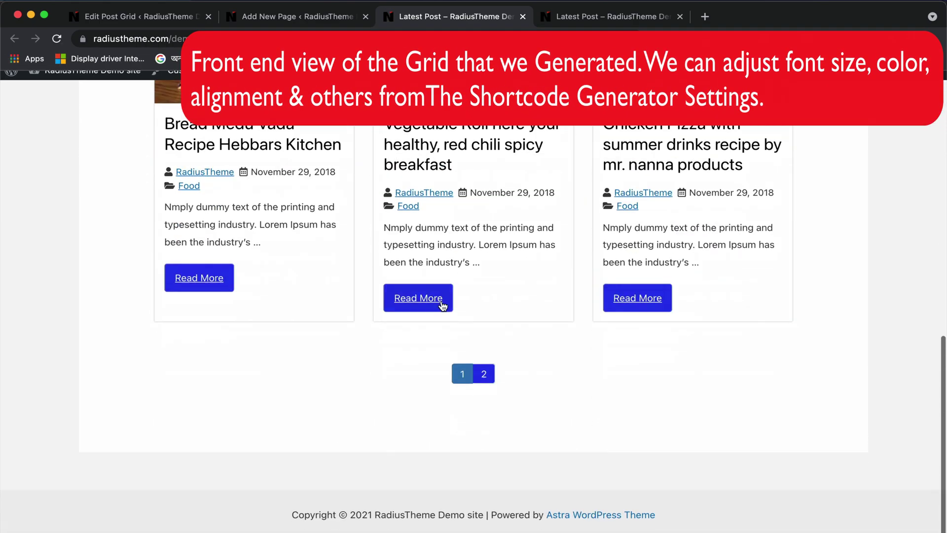
pyautogui.scroll(7, 442, 302)
pyautogui.scroll(5, 443, 306)
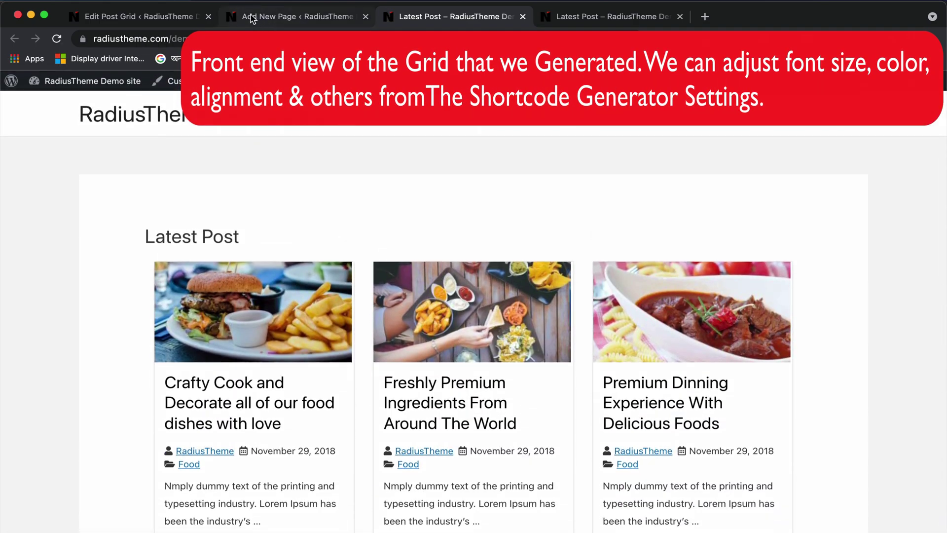
# In the grid's Layout Settings, choose the Grid Hover type with Grid Hover 1
pyautogui.click(253, 18)
pyautogui.click(144, 15)
pyautogui.scroll(-2, 182, 247)
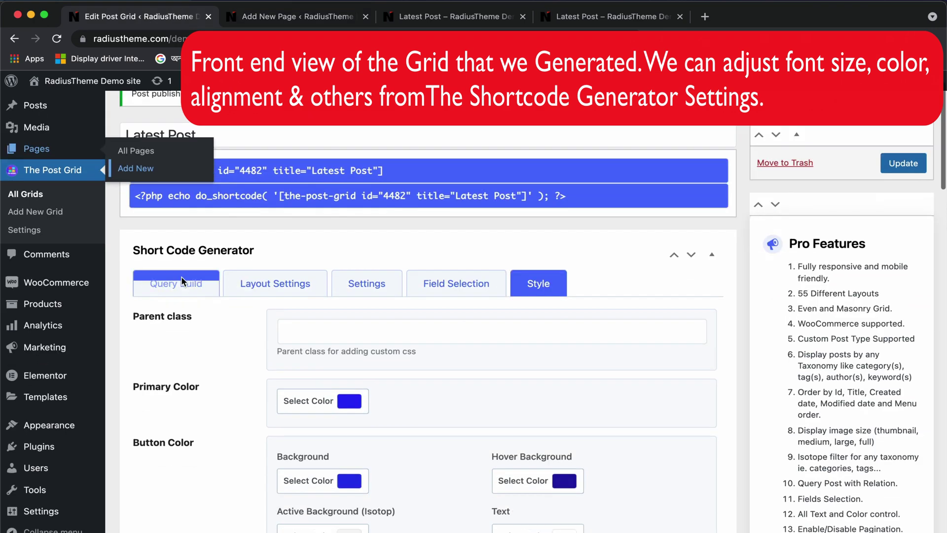
pyautogui.click(183, 282)
pyautogui.scroll(-3, 183, 277)
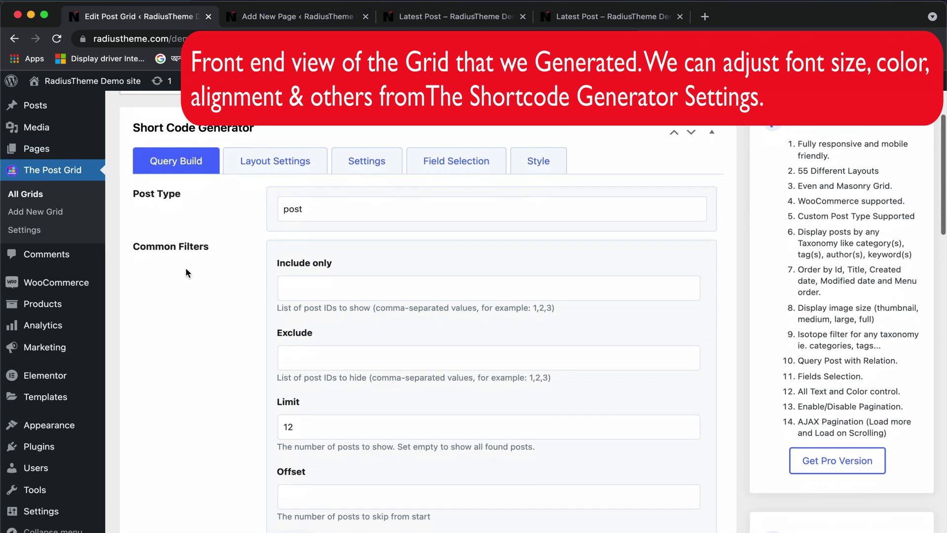
pyautogui.click(266, 165)
pyautogui.scroll(-2, 240, 280)
pyautogui.click(423, 167)
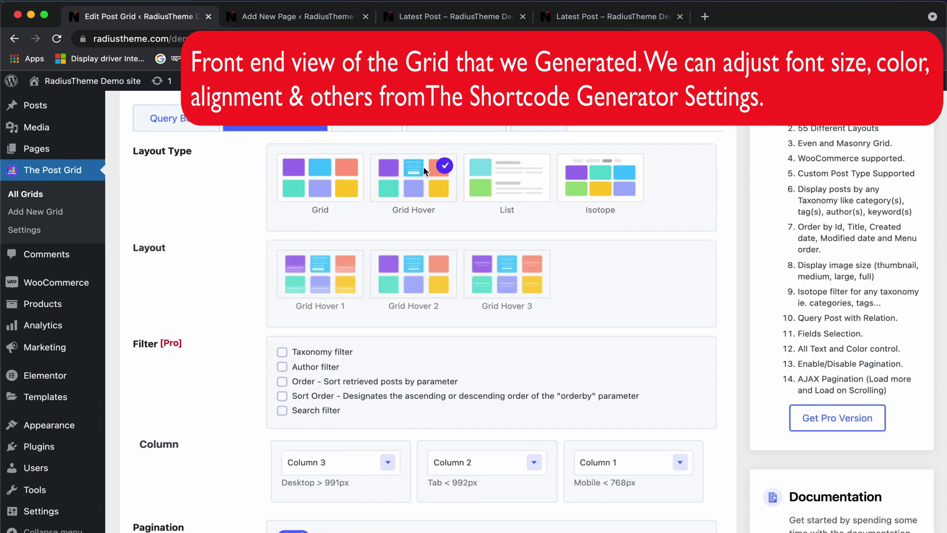
pyautogui.click(309, 280)
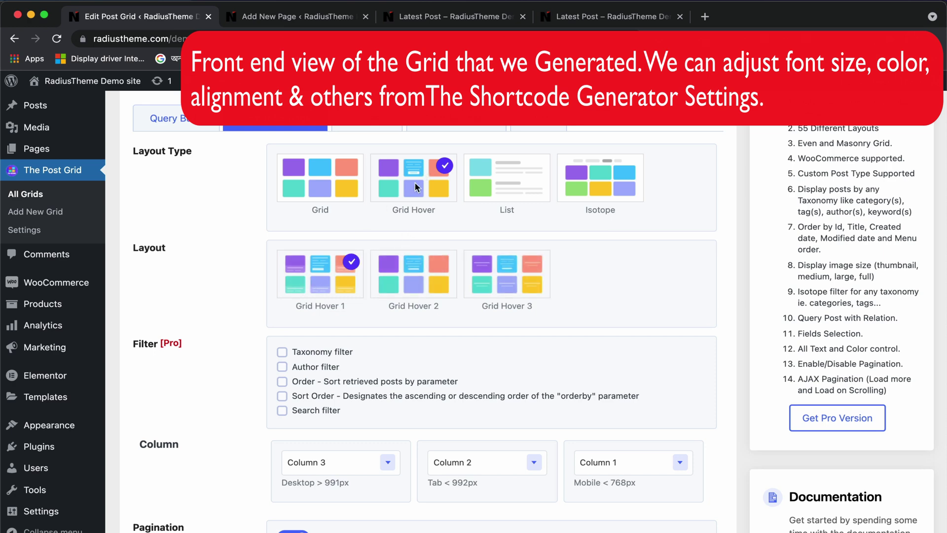
# Update the grid and reload the live Latest Post page to see the hover layout
pyautogui.scroll(5, 327, 296)
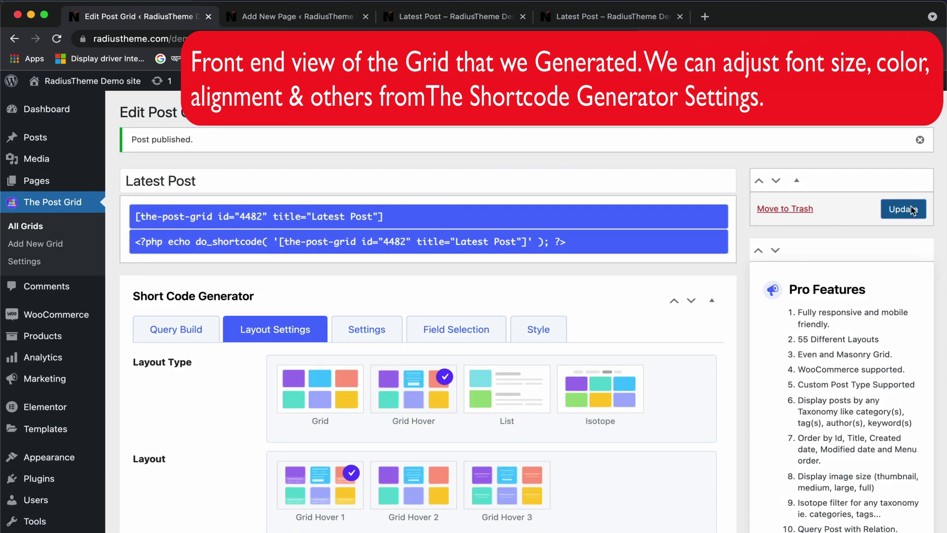
pyautogui.click(903, 209)
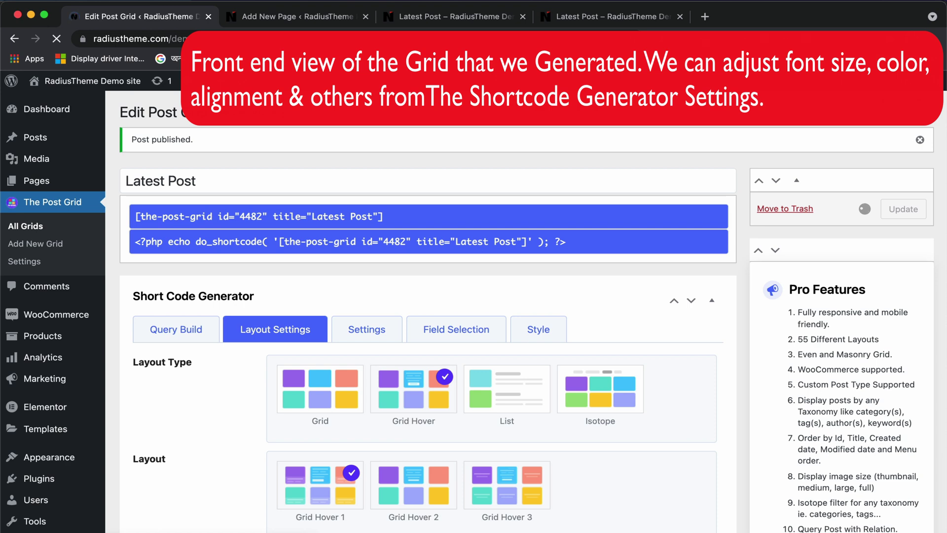
pyautogui.click(421, 17)
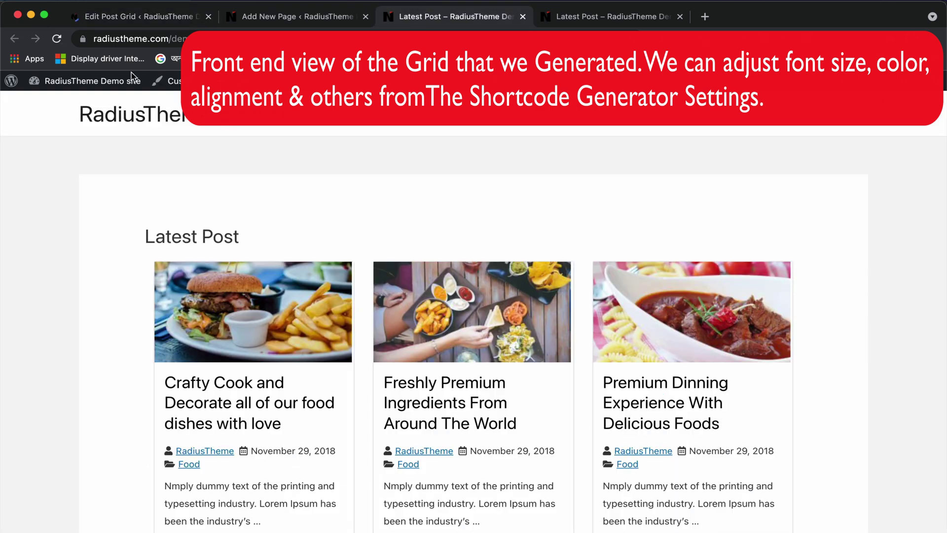
pyautogui.click(56, 38)
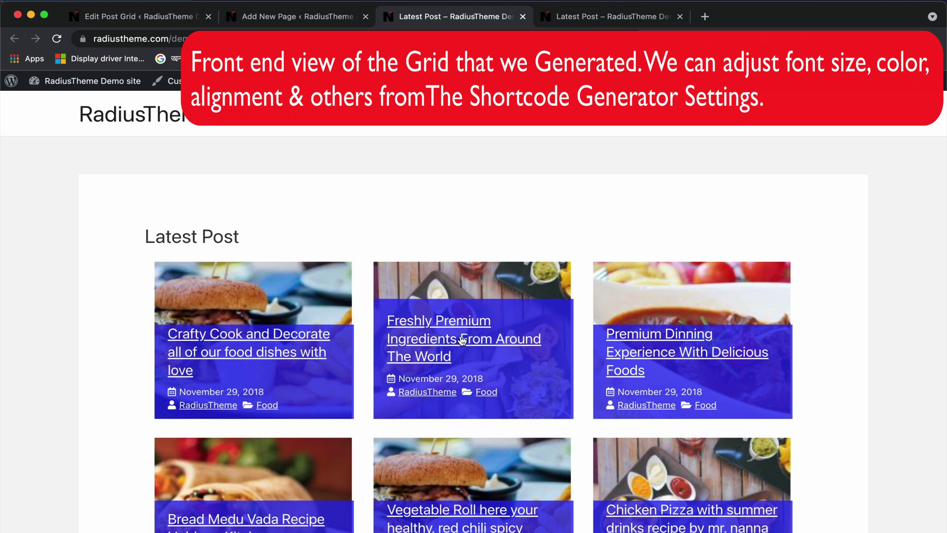
pyautogui.click(147, 17)
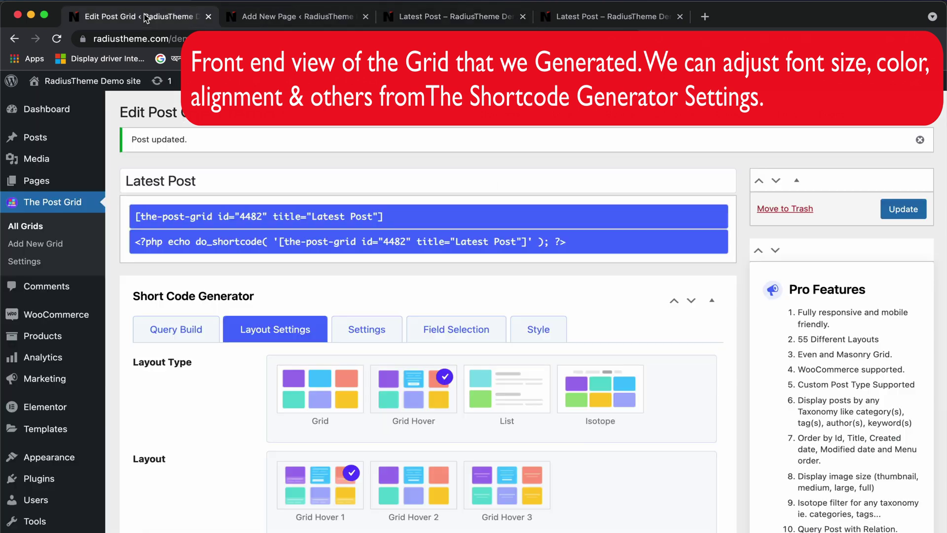
# Choose List Layout 1 with one column for desktop and tablet
pyautogui.click(478, 383)
pyautogui.scroll(-3, 478, 385)
pyautogui.click(328, 342)
pyautogui.scroll(-1, 490, 306)
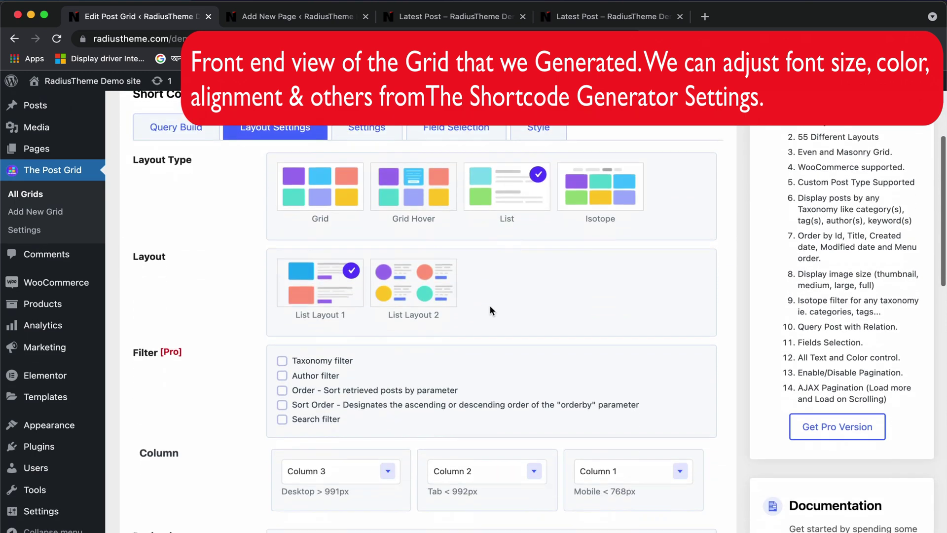
pyautogui.click(371, 475)
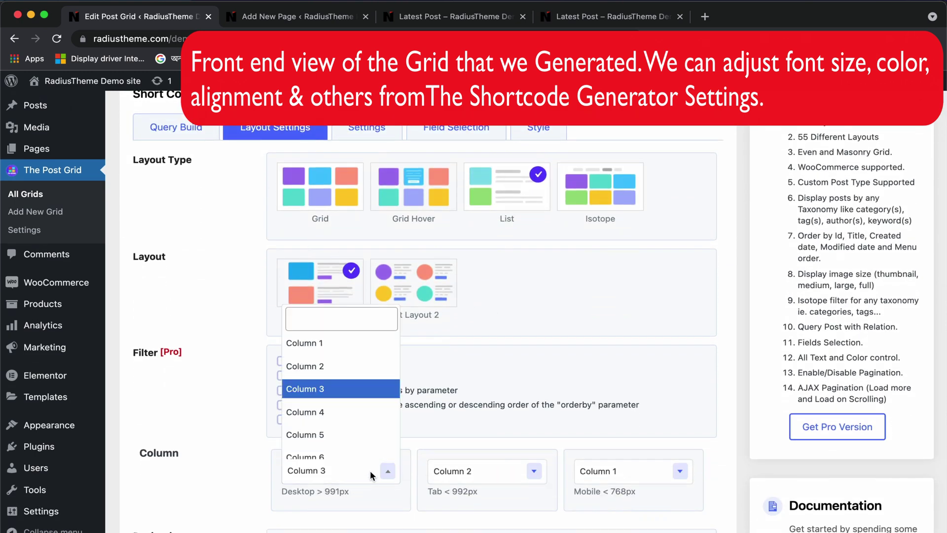
pyautogui.click(328, 348)
pyautogui.click(473, 471)
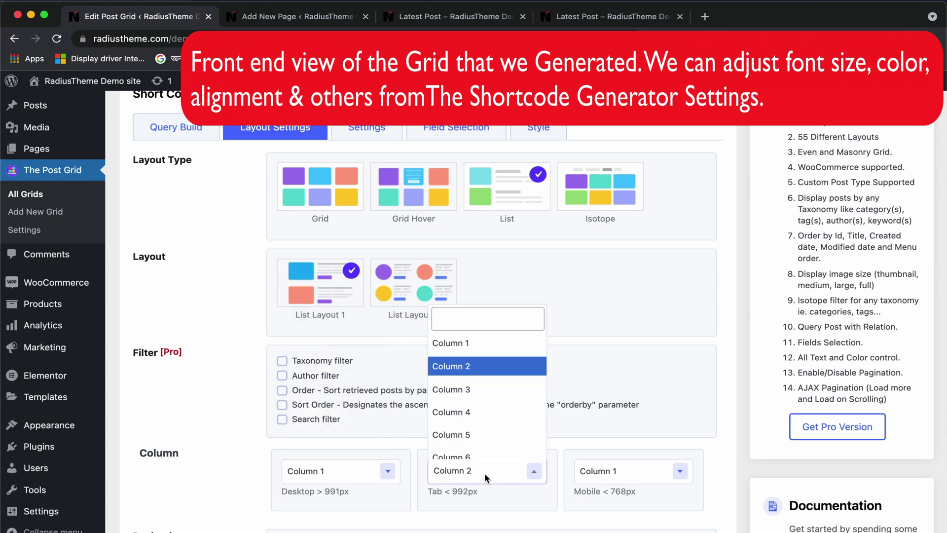
pyautogui.click(460, 347)
# Update the grid and reload the live Latest Post page to see the vertical list
pyautogui.scroll(5, 540, 366)
pyautogui.click(897, 196)
pyautogui.click(897, 195)
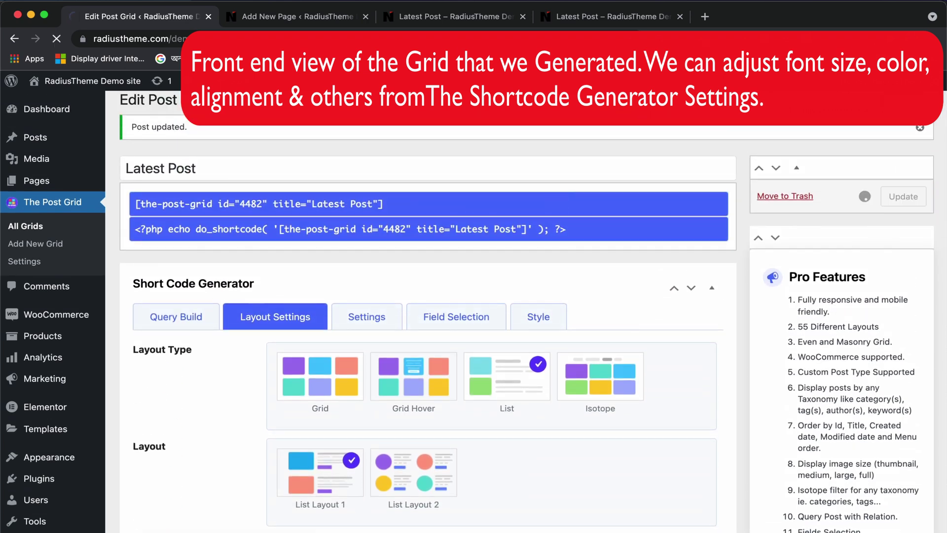
pyautogui.click(462, 18)
pyautogui.press('super+l')
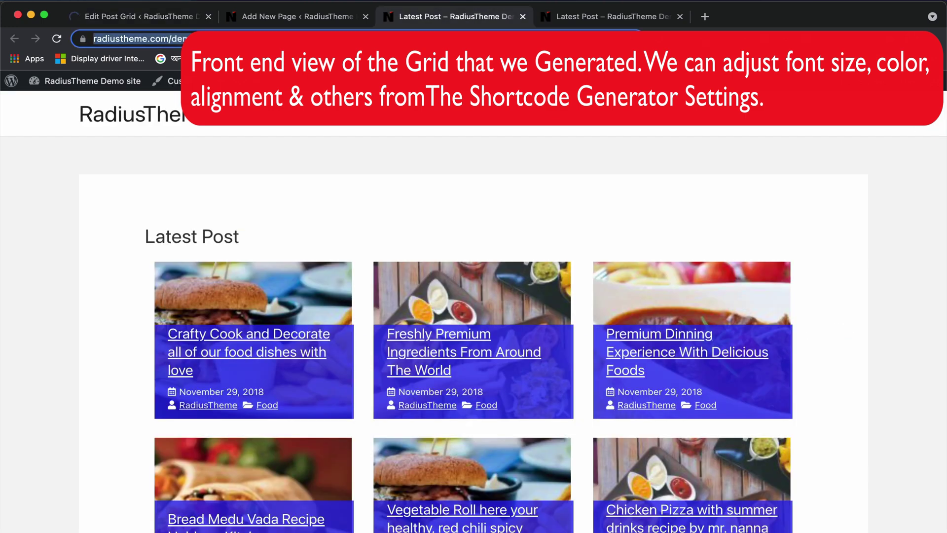
pyautogui.press('Return')
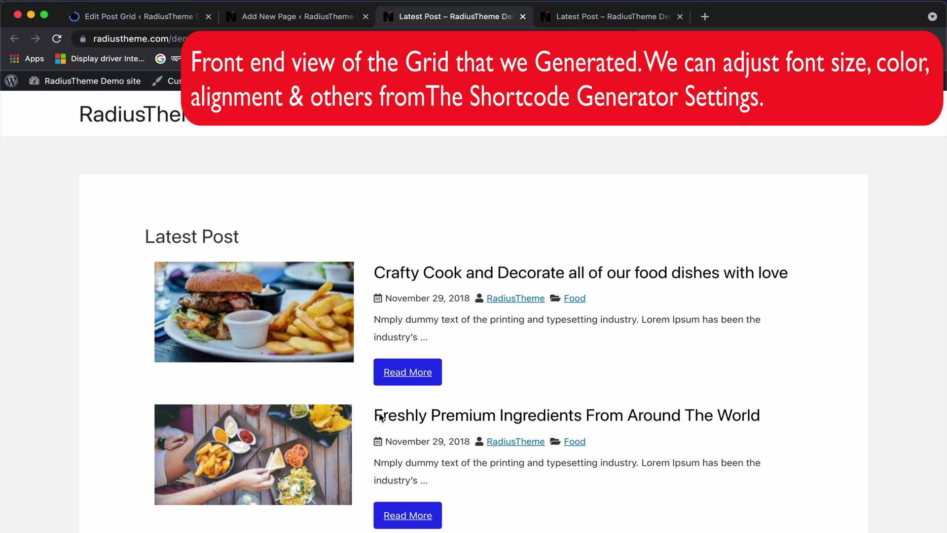
# Review the Isotope options, then switch the layout to Grid with Grid Layout 1
pyautogui.click(136, 18)
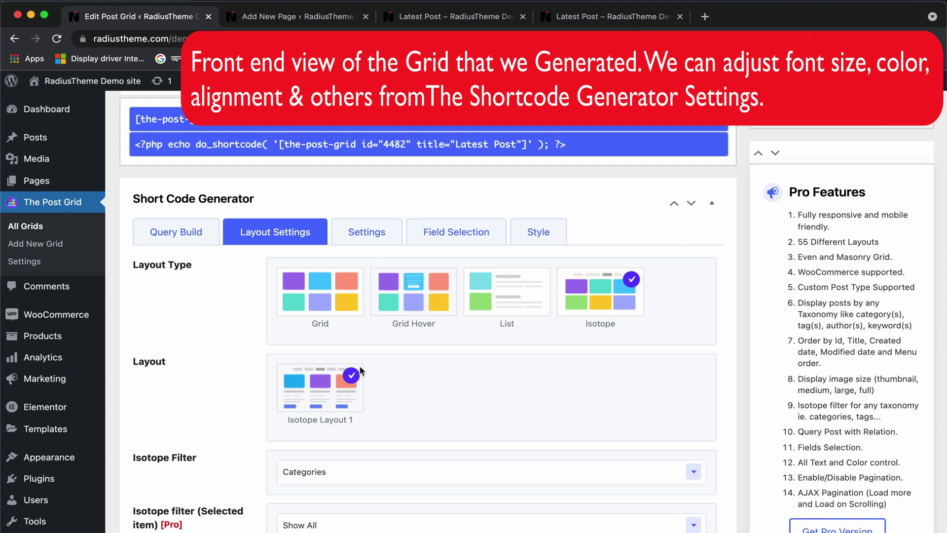
pyautogui.scroll(-5, 360, 371)
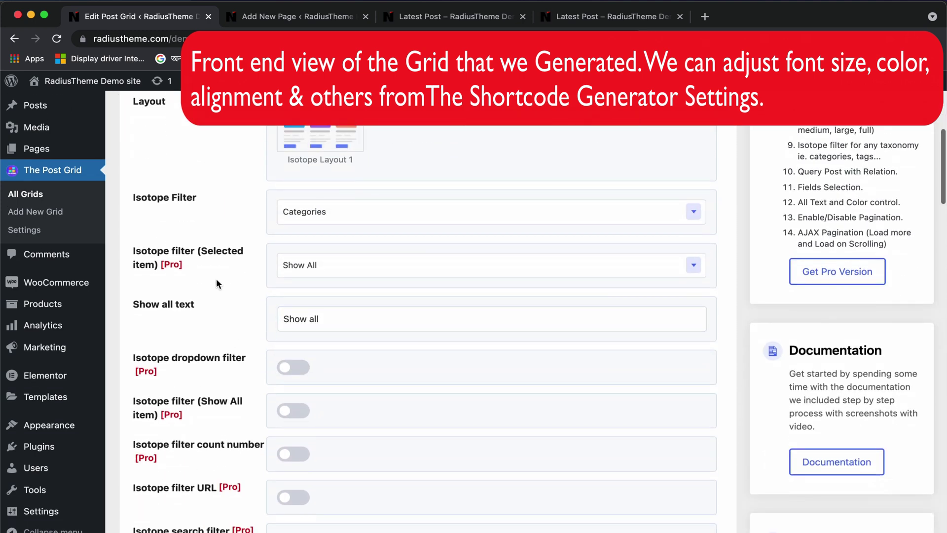
pyautogui.scroll(-7, 227, 430)
pyautogui.scroll(6, 227, 431)
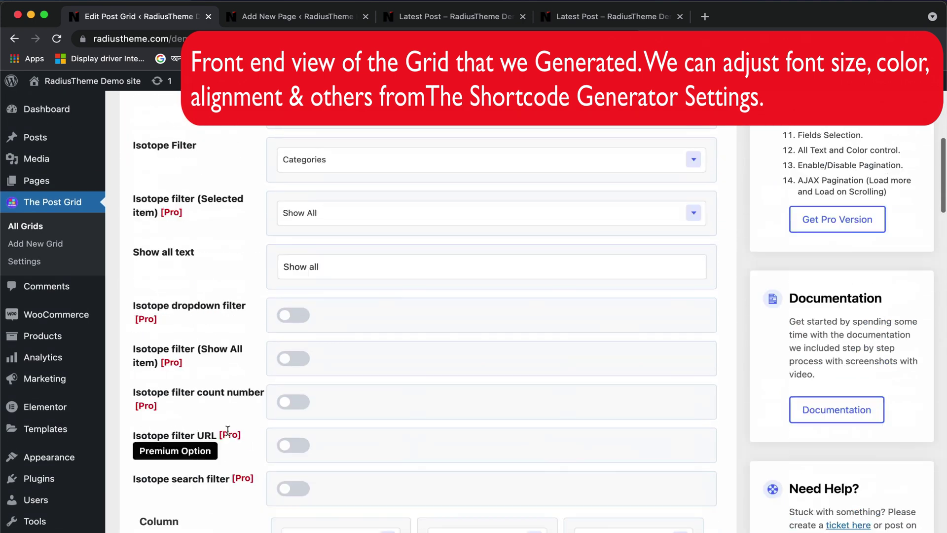
pyautogui.scroll(8, 228, 430)
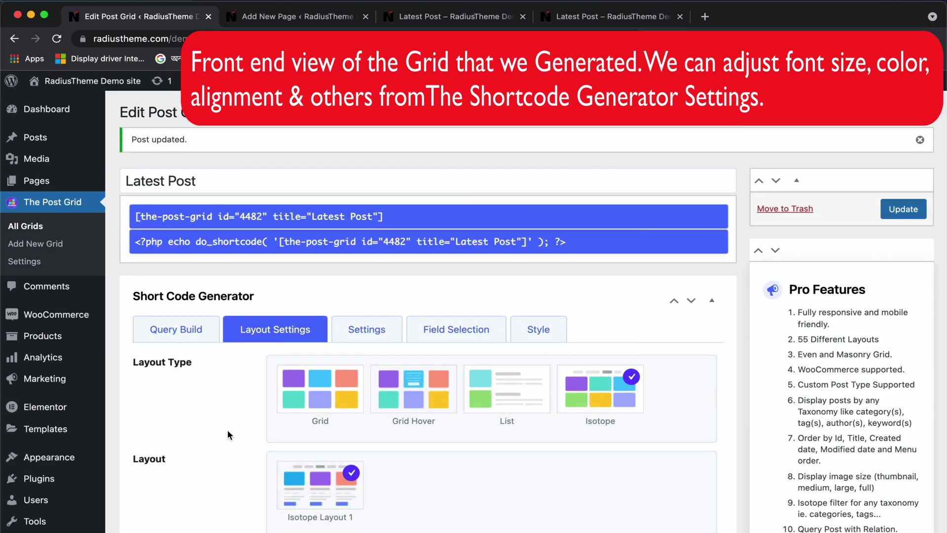
pyautogui.click(303, 397)
pyautogui.scroll(-3, 316, 401)
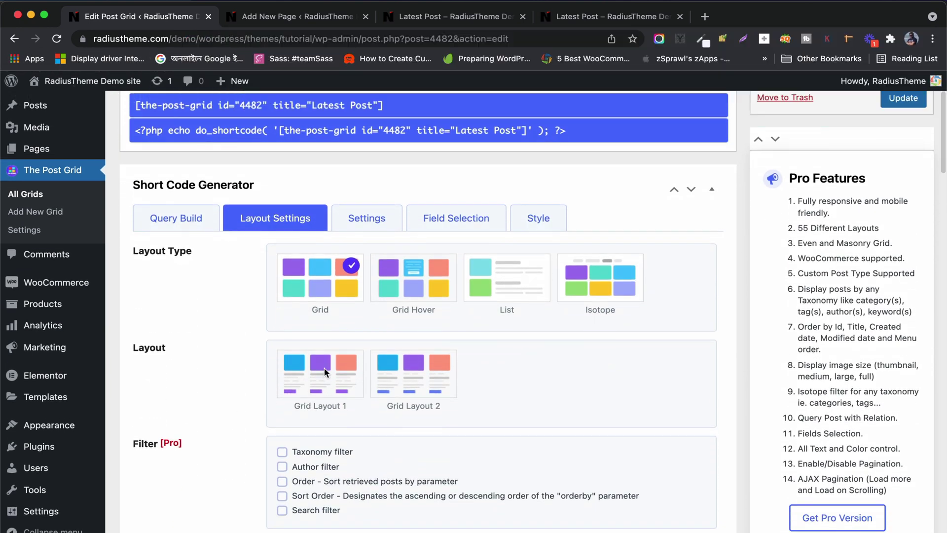
pyautogui.click(324, 368)
pyautogui.scroll(2, 526, 332)
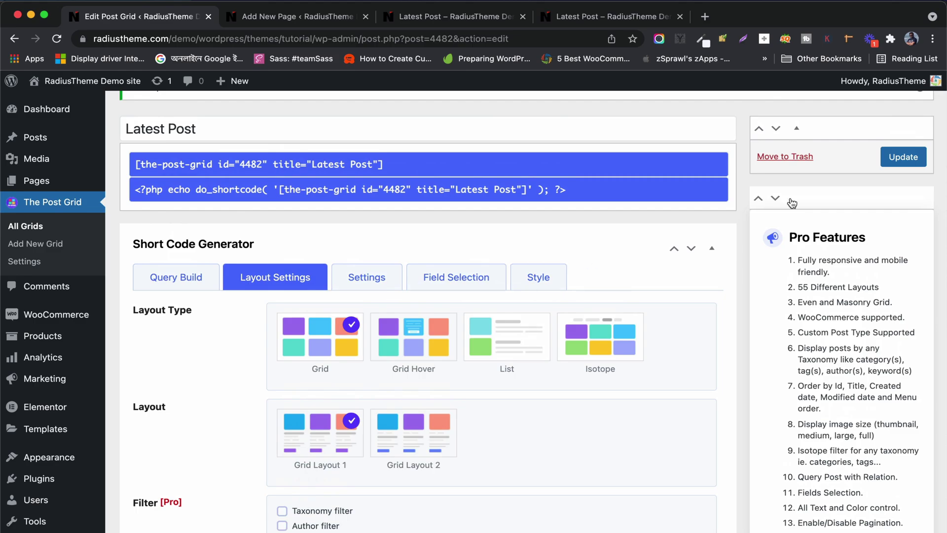